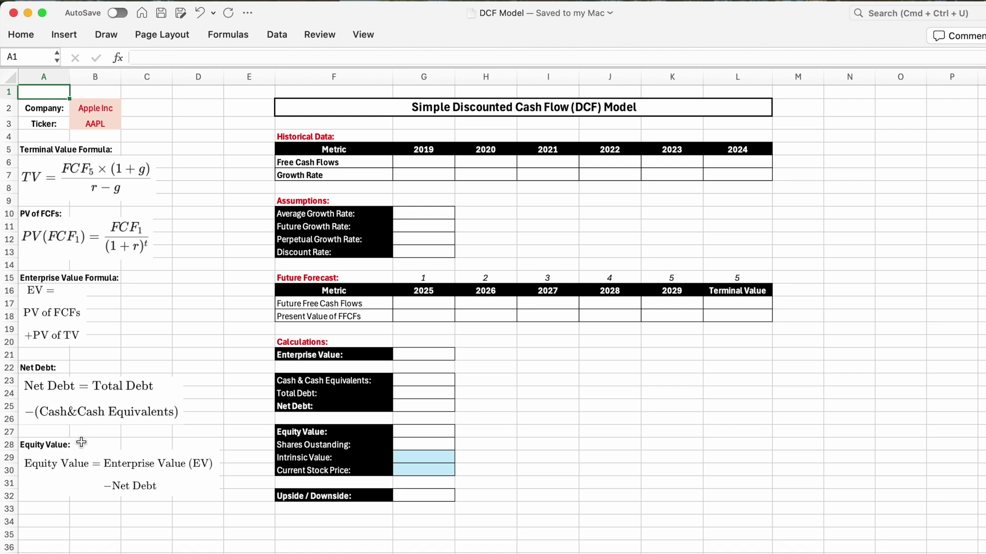
Examine the DCF template's layout, focusing on the Historical Data table's years 2019 to 2024 and its Free Cash Flows and Growth Rate rows
drag(329, 107, 341, 497)
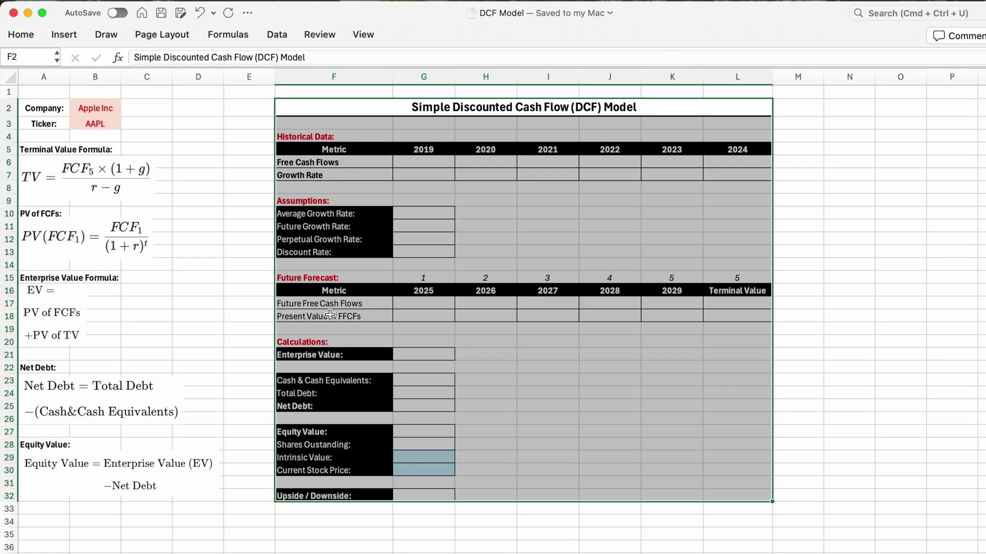
drag(333, 136, 768, 179)
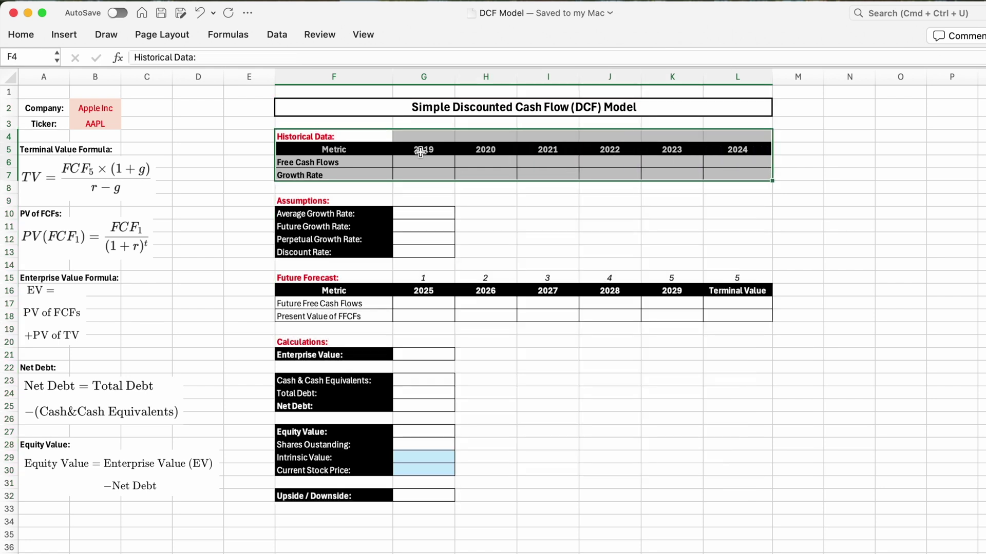
click(419, 148)
click(478, 149)
click(552, 147)
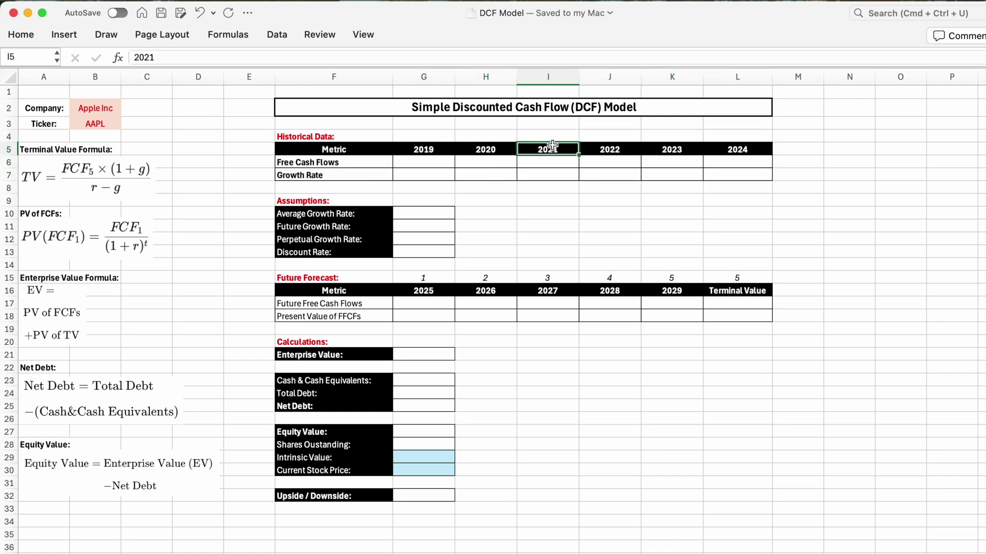
click(613, 146)
click(670, 148)
click(745, 150)
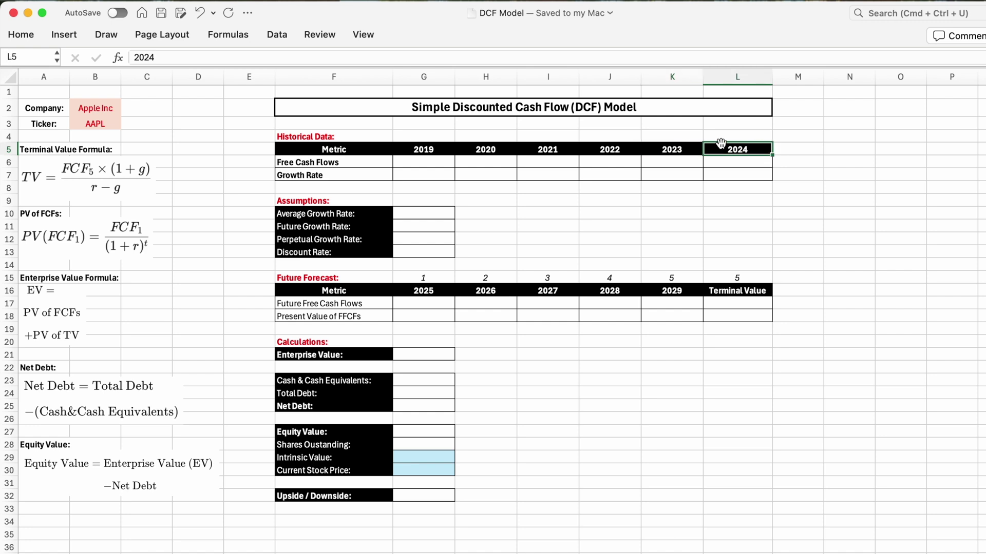
click(308, 162)
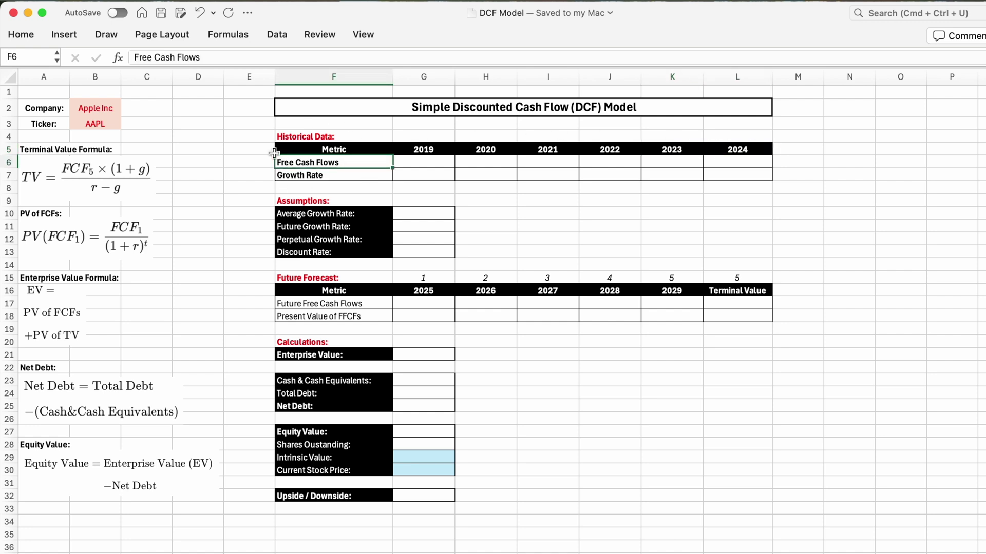
click(335, 177)
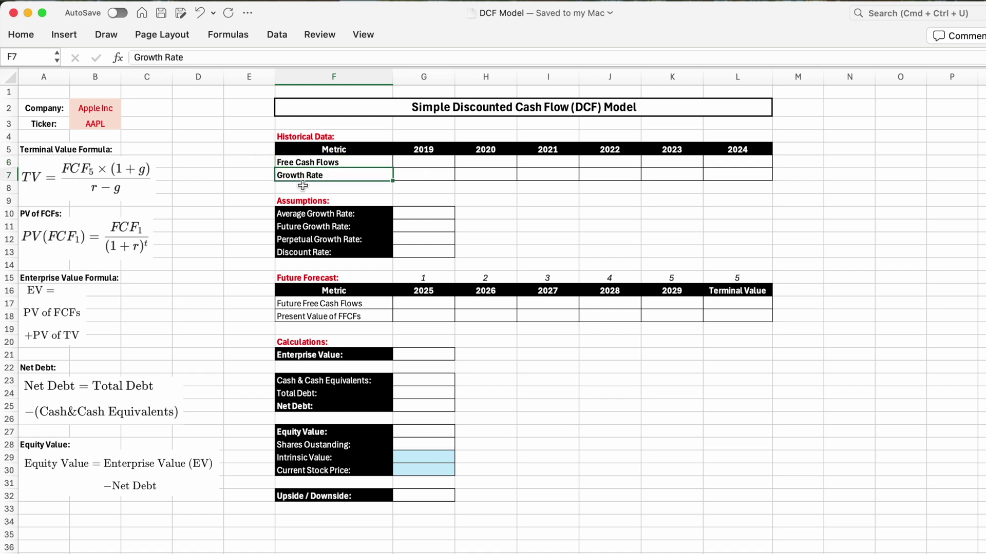
key(Up)
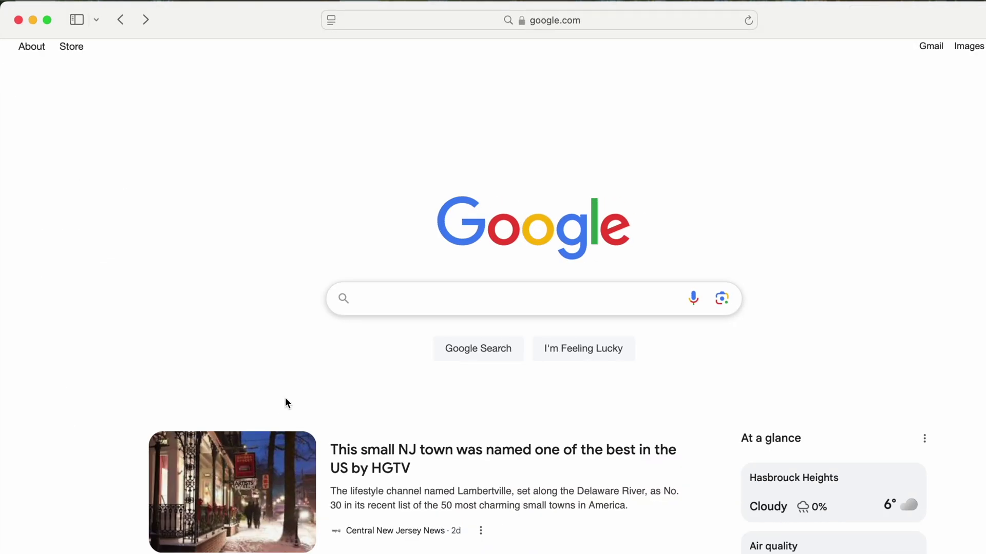
In the web browser, search Google for "apple free cash flows" and open the Macrotrends page on Apple's free cash flow
click(369, 299)
text(a)
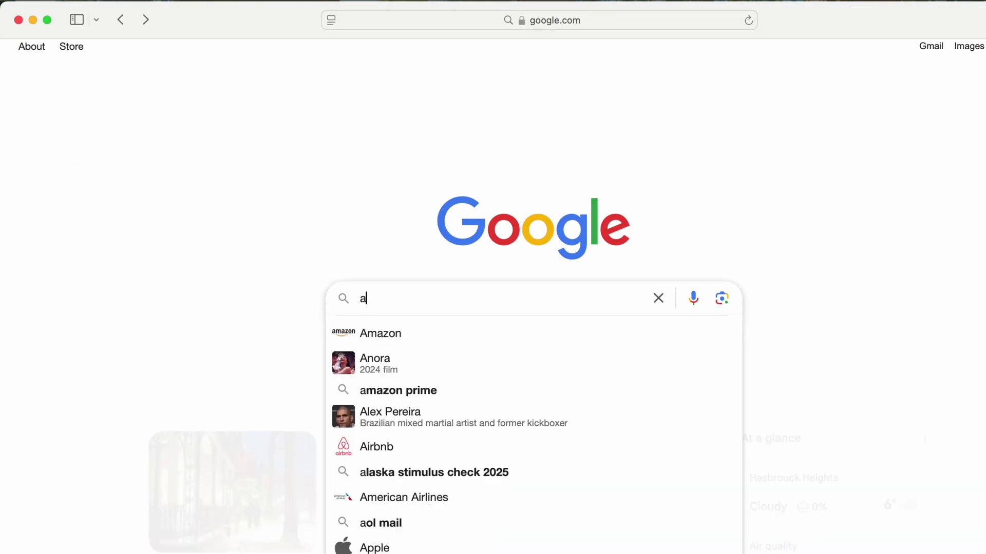
text(pple free cash flows)
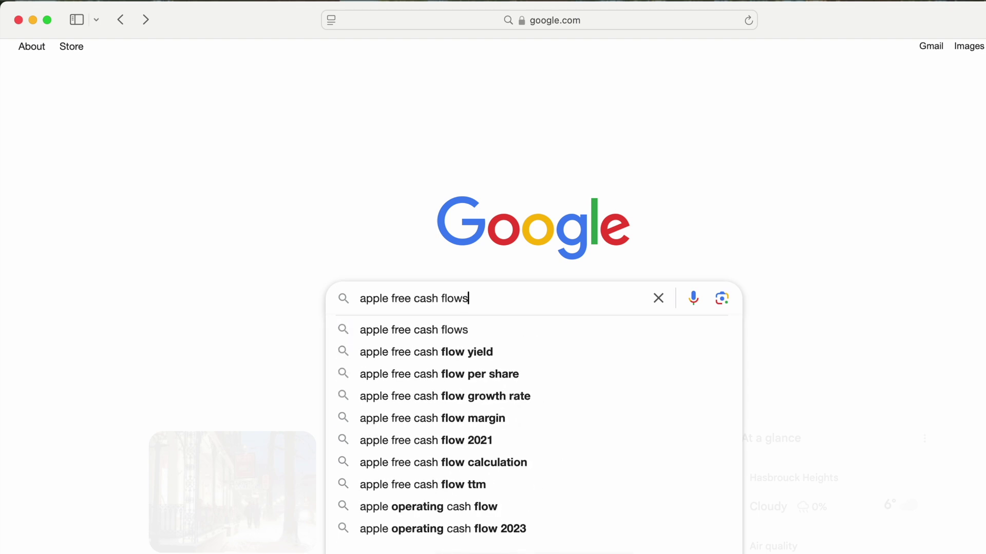
key(Return)
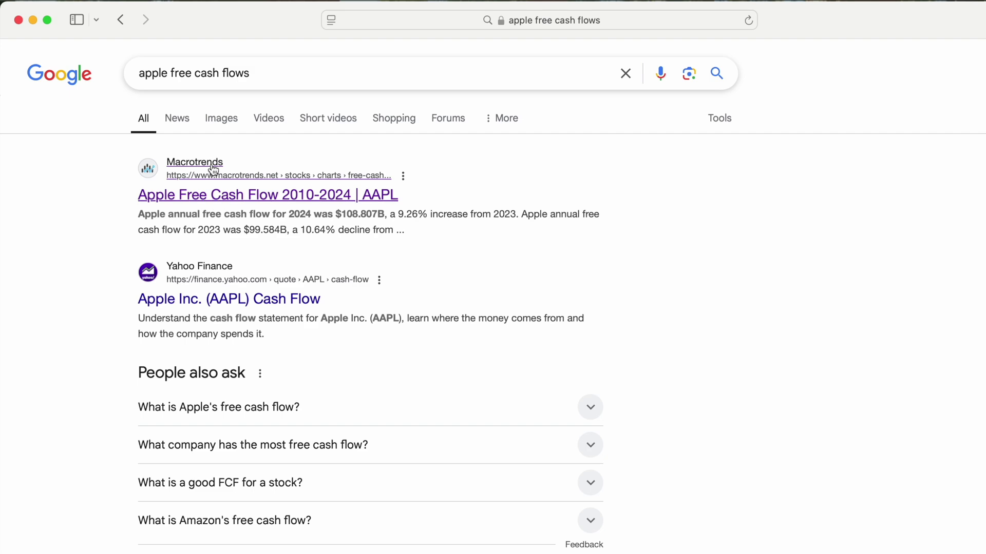
click(229, 198)
Find the Apple Annual Free Cash Flow table on the Macrotrends page and read the yearly figures from 2024 back to 2019
scroll(227, 198, down, 3)
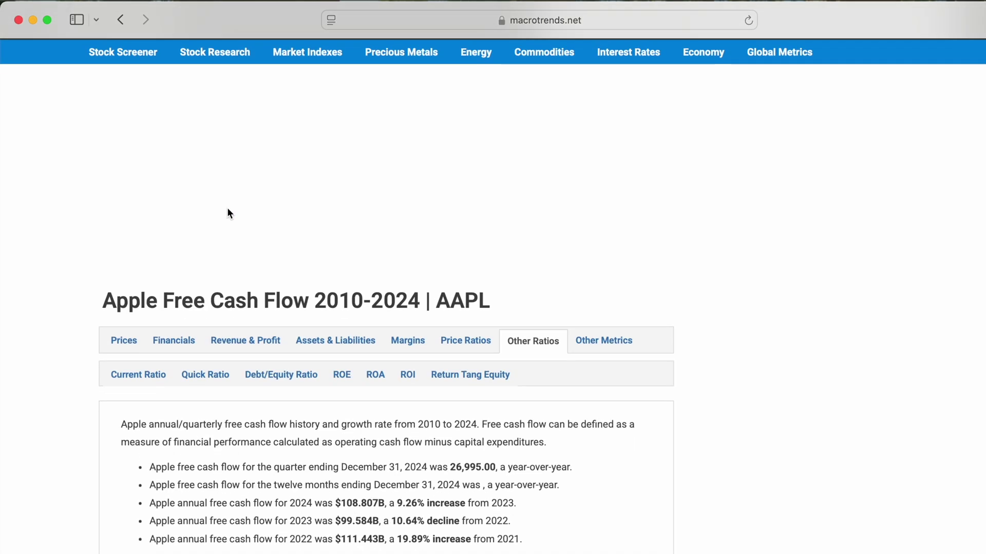
click(758, 172)
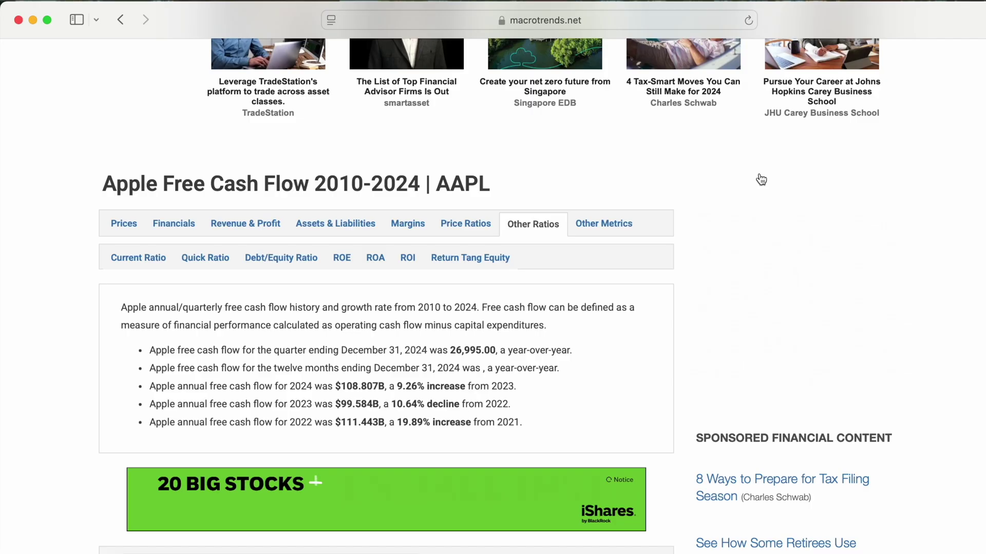
scroll(568, 245, down, 10)
scroll(569, 245, down, 15)
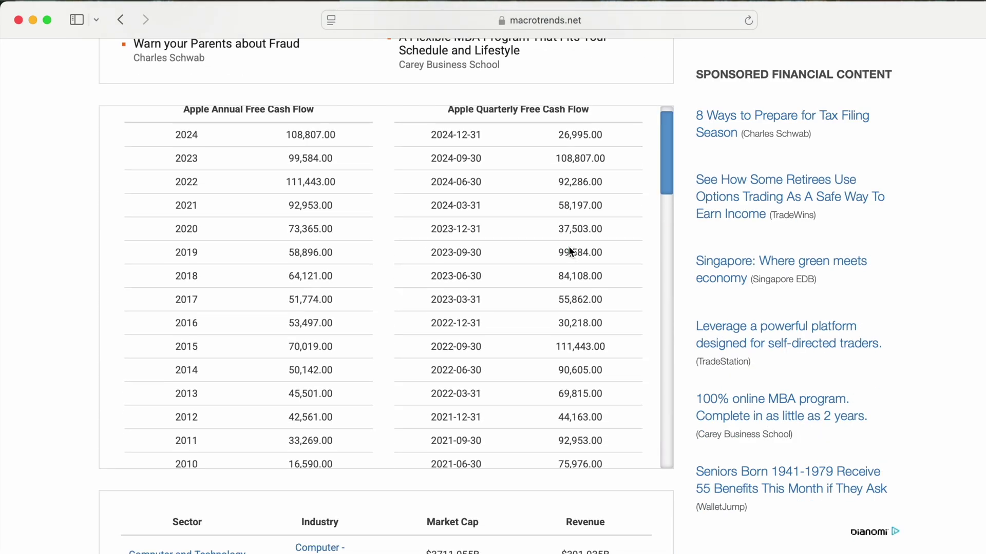
drag(183, 134, 315, 137)
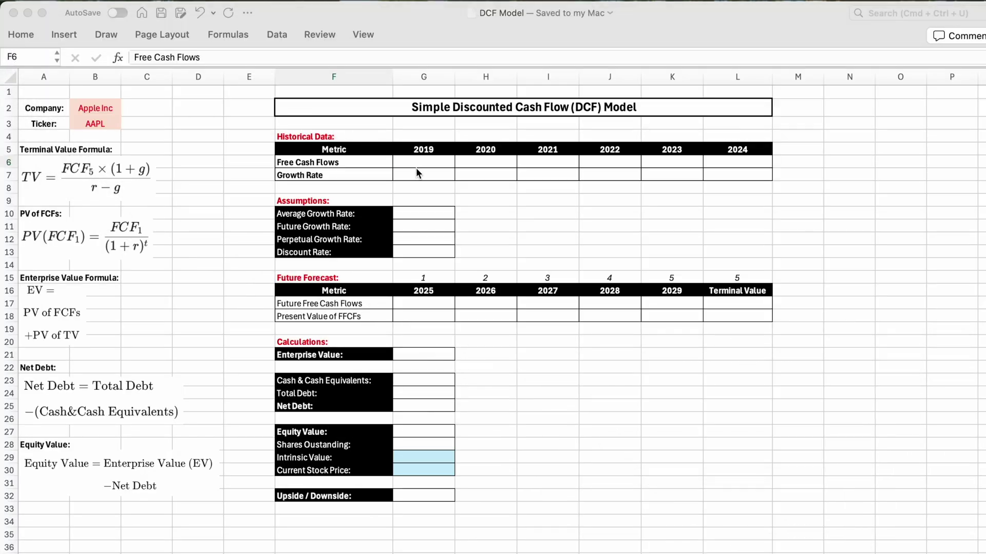
In the DCF Model workbook in Excel, enter free cash flows of 58,896 for 2019, 73,365 for 2020 and 92,953 for 2021
click(416, 164)
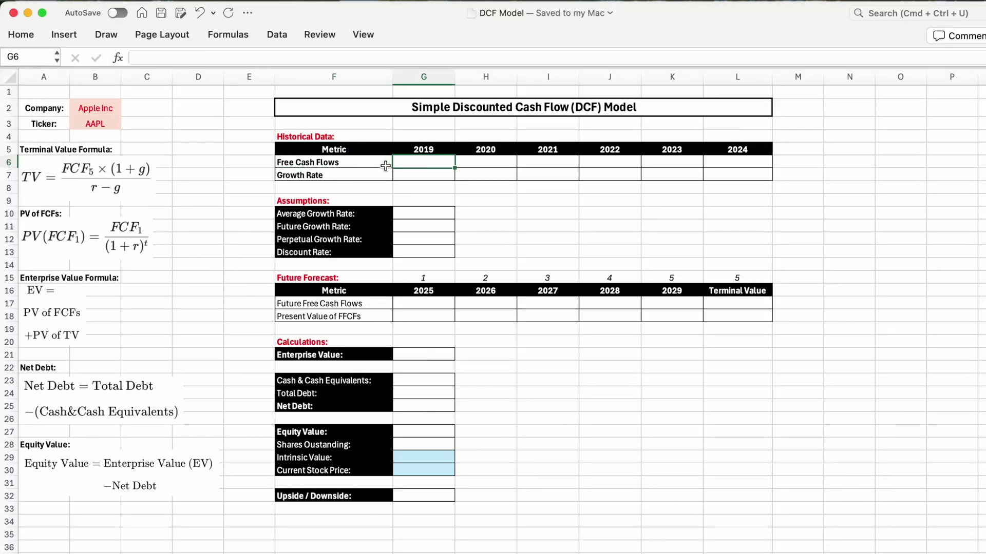
text(5)
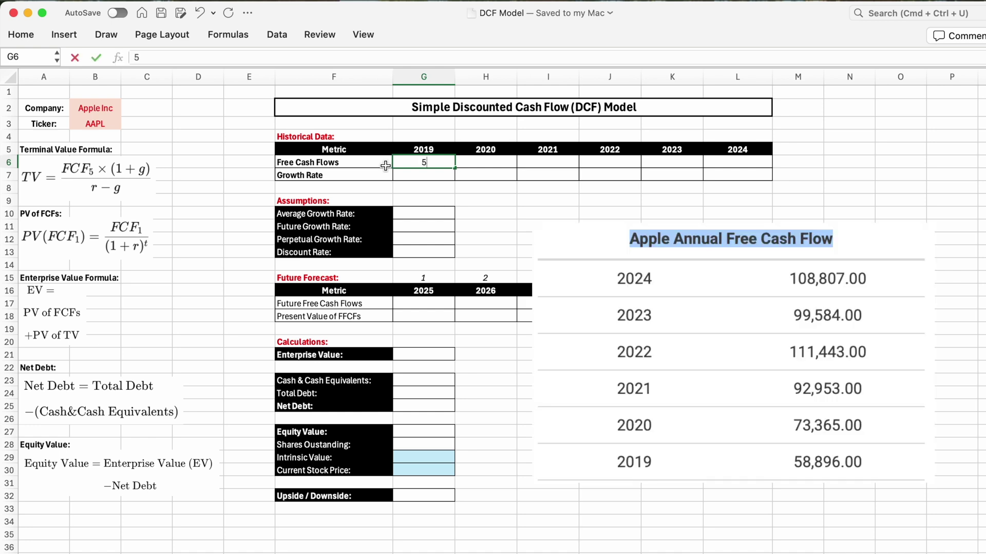
text(8,896)
key(Return)
click(499, 163)
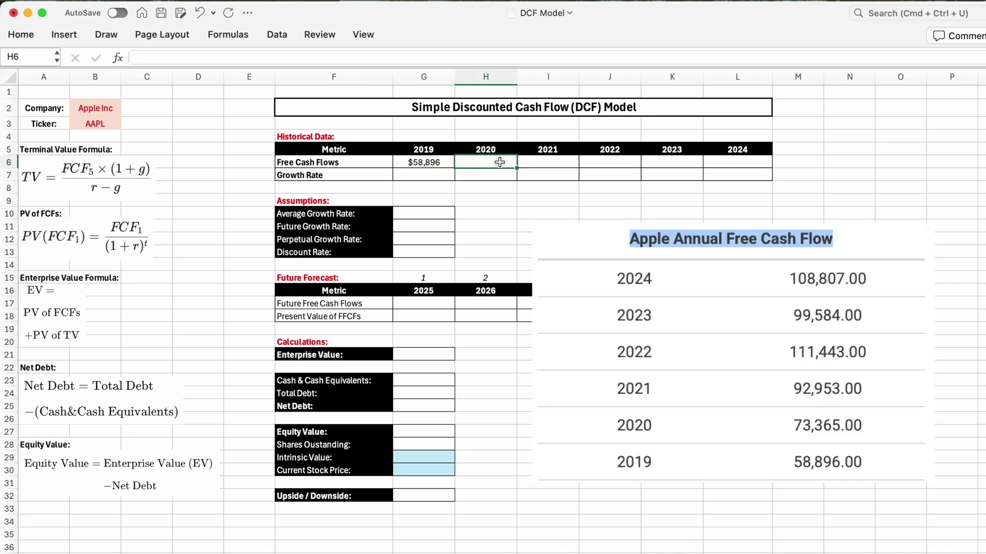
text(73,3)
text(65)
key(Tab)
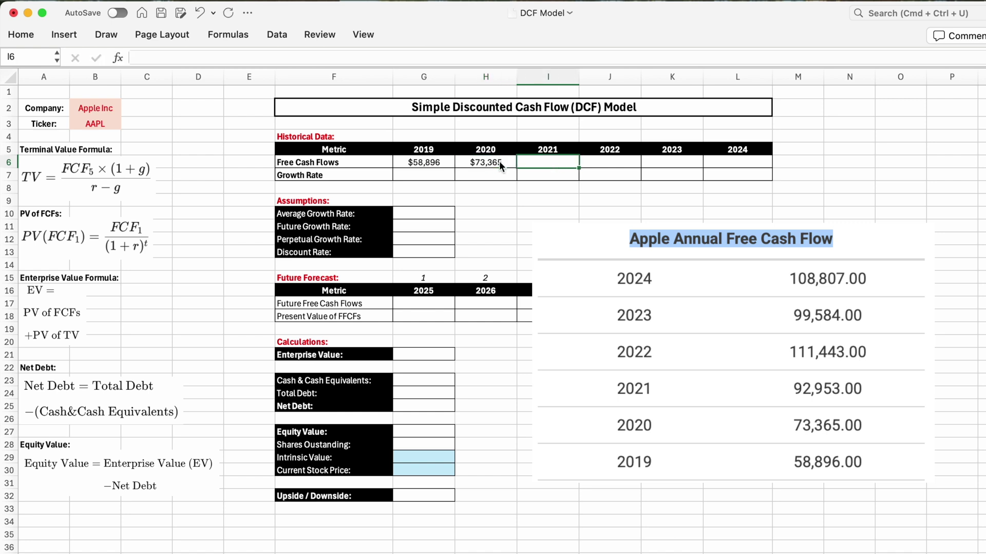
text(92,953)
key(Tab)
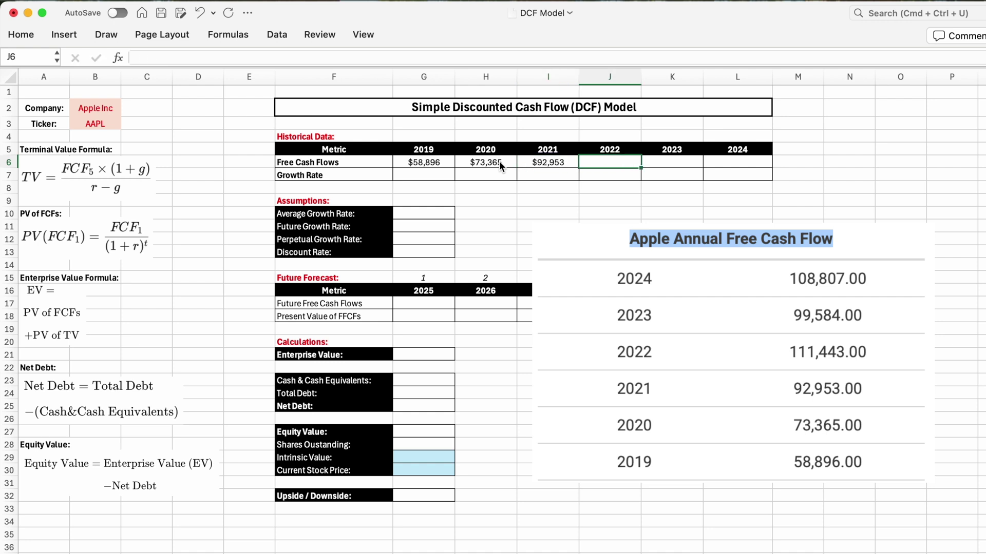
Enter free cash flows of 111,443 for 2022, 99,584 for 2023 and 108,807 for 2024 in the Historical Data table
text(111,443)
key(Tab)
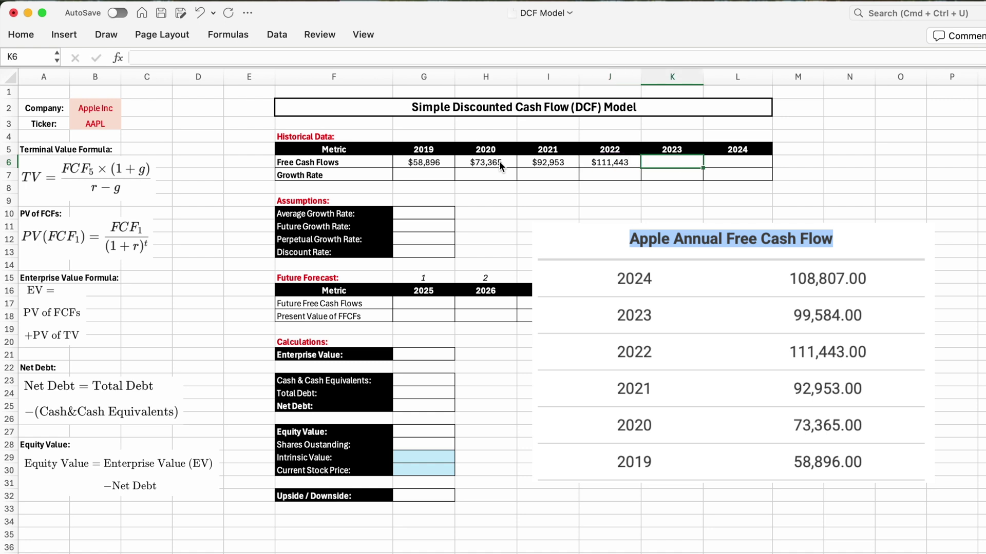
text(99,)
text(584)
key(Tab)
text(1)
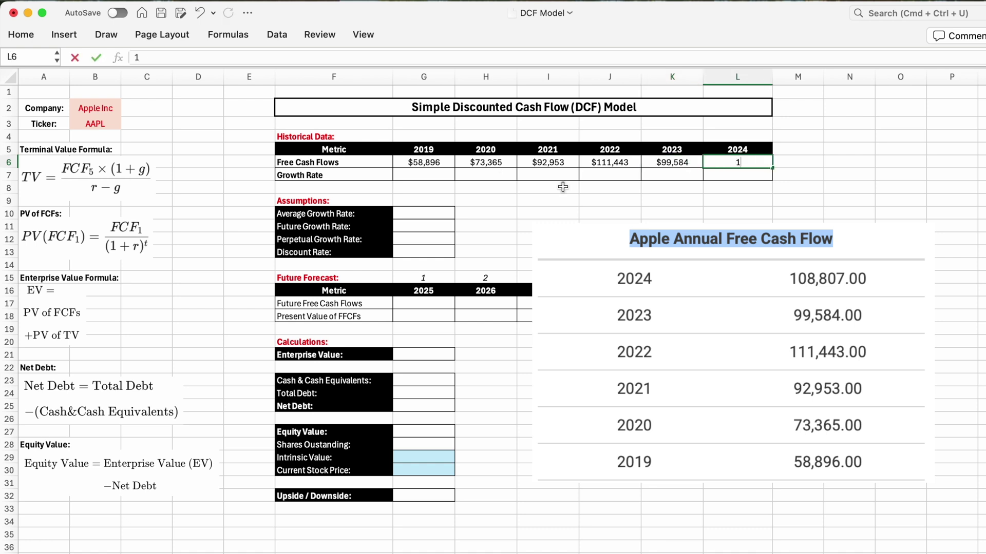
text(08,807)
key(Tab)
drag(385, 162, 734, 162)
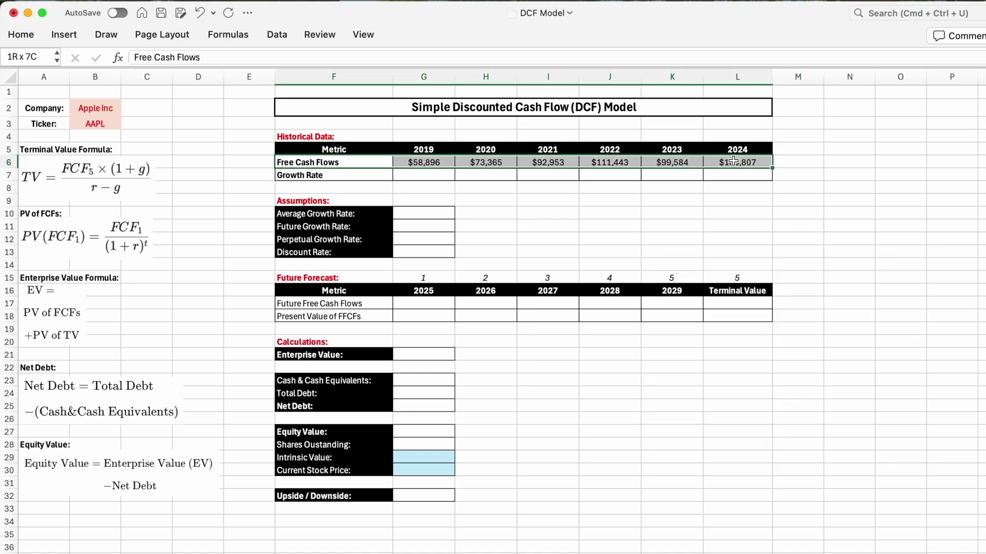
Calculate the 2020 growth rate in H7 with =H6/G6-1 and fill the formula across the row through 2024
click(356, 176)
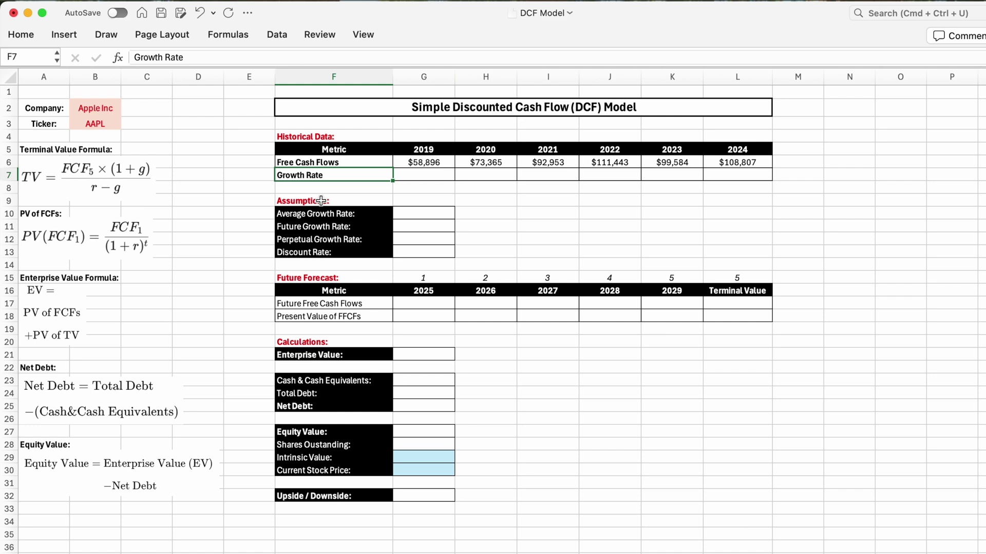
click(472, 175)
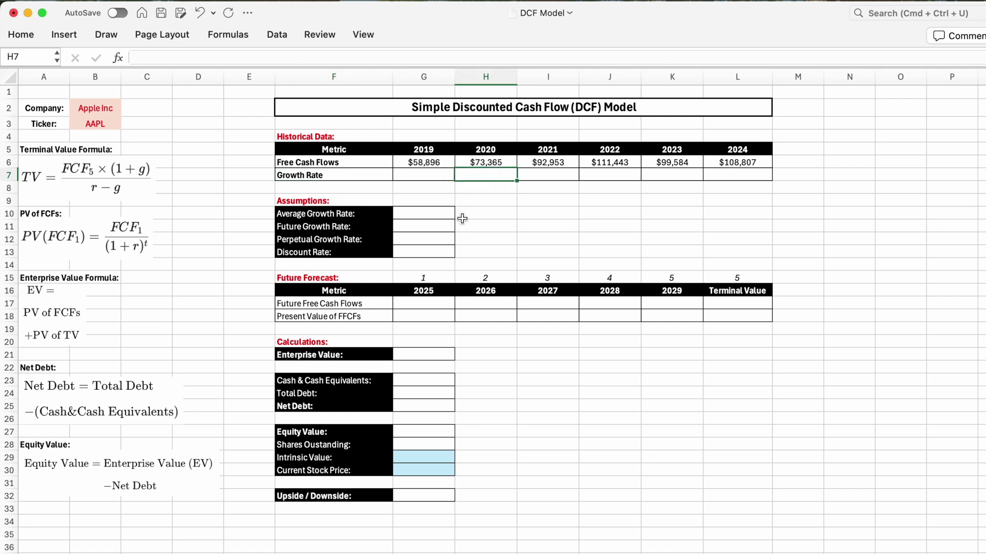
text(=)
click(473, 161)
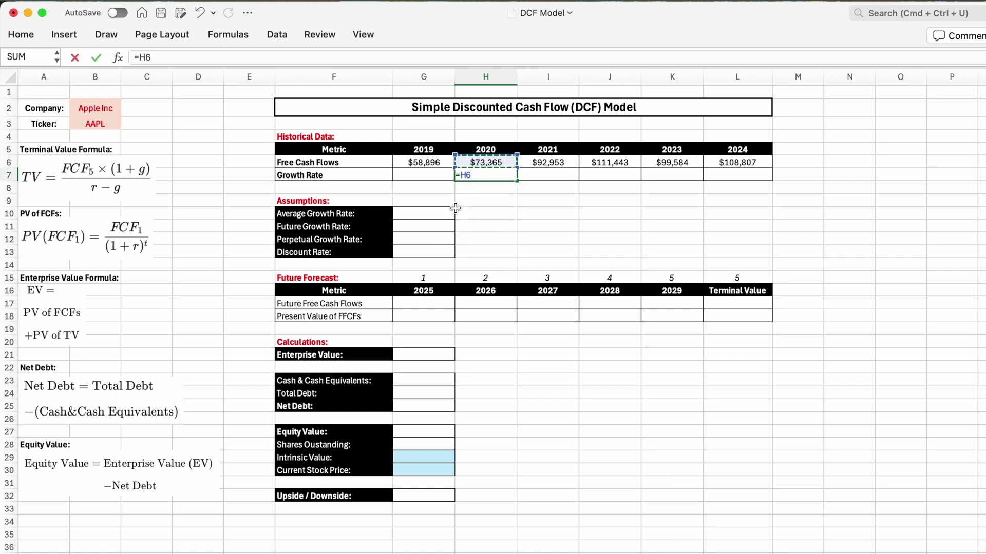
text(/)
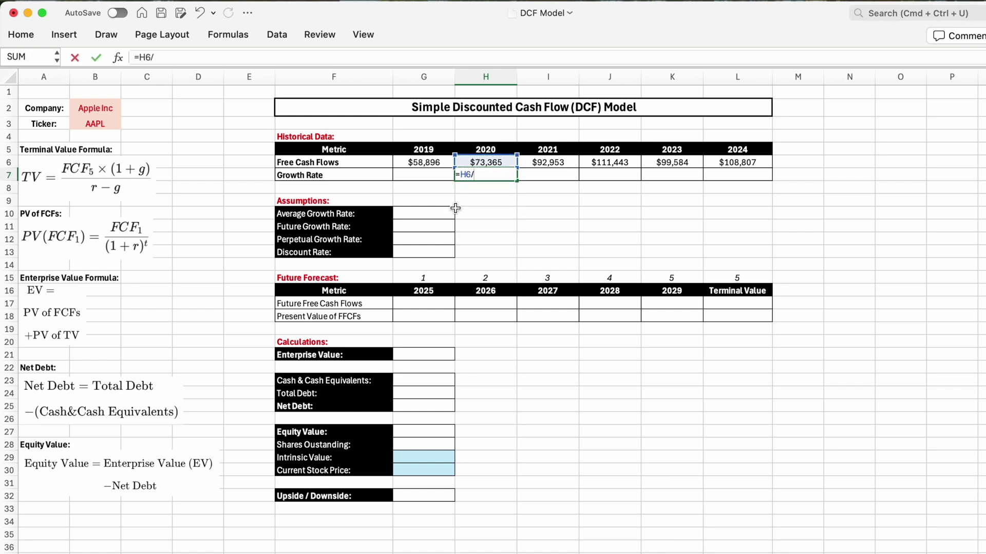
click(424, 164)
text(-1)
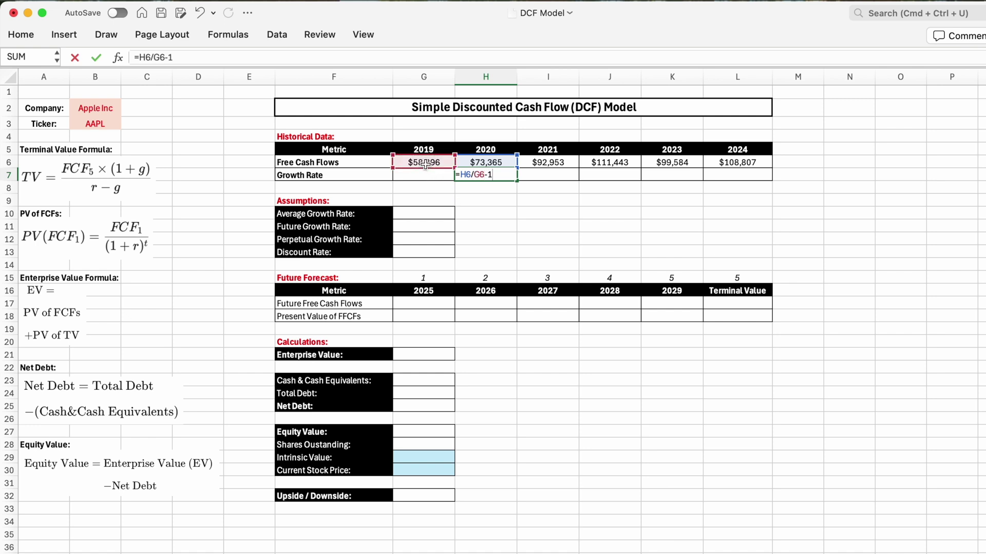
key(Return)
click(495, 172)
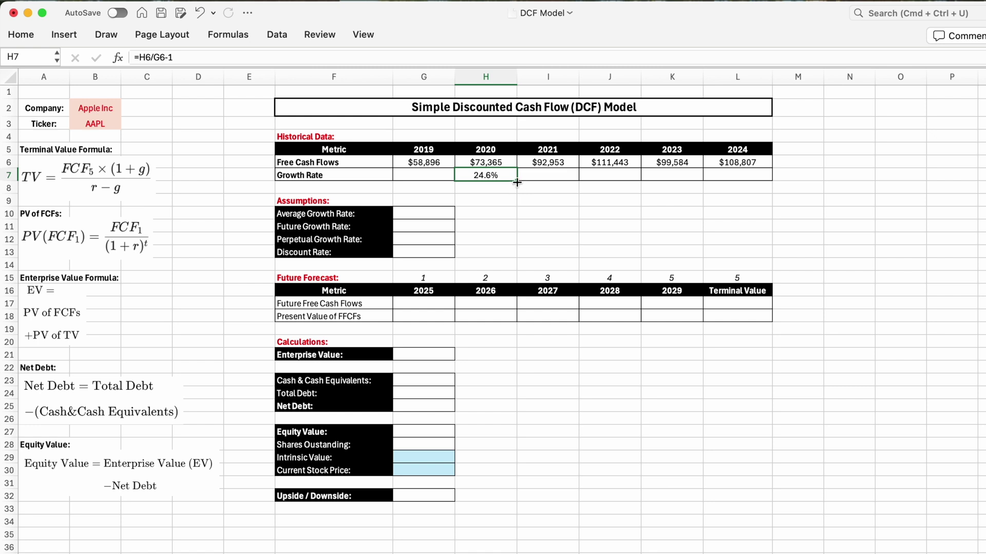
drag(517, 183, 743, 175)
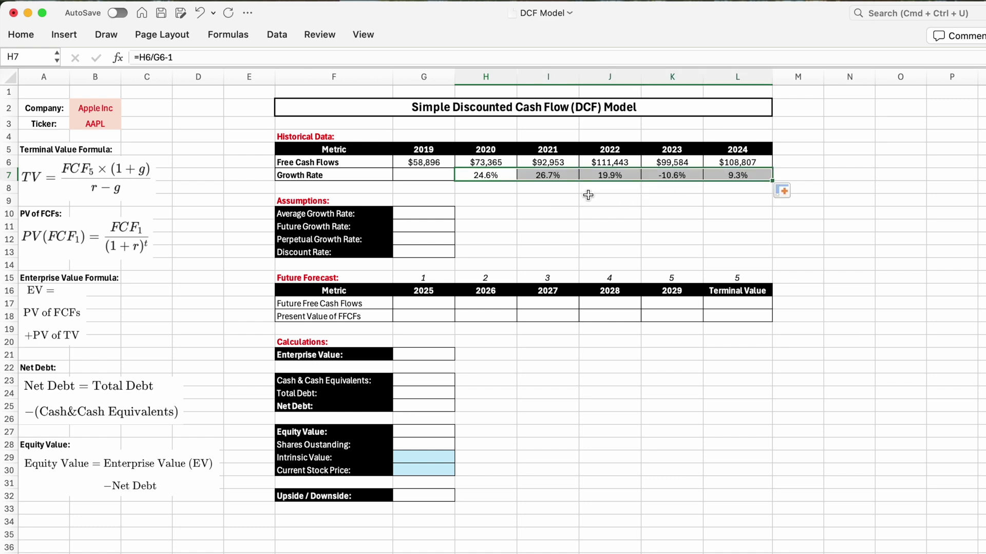
Review the yearly free cash flow growth rates from 2021 to 2024 in the Historical Data table, and go to the Assumptions section
click(362, 166)
click(559, 149)
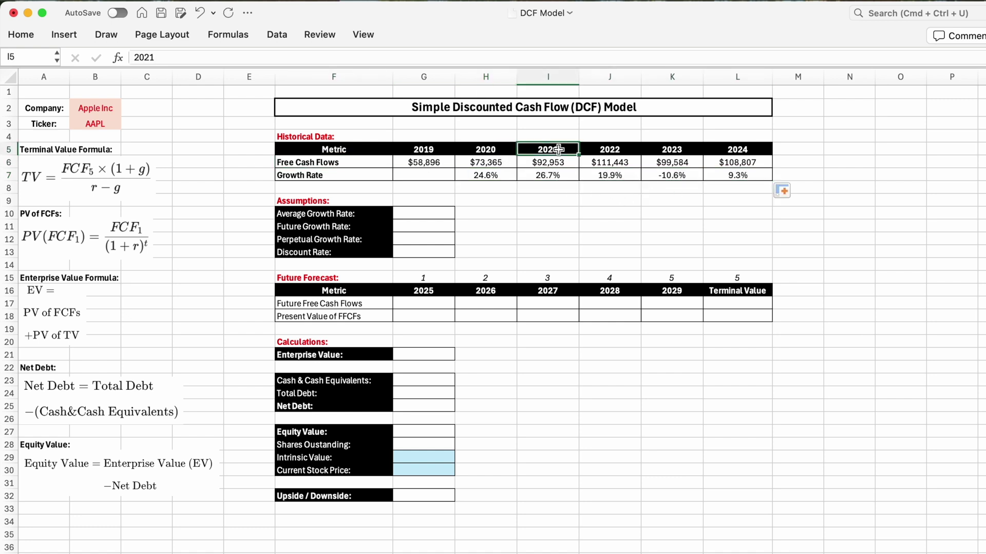
click(561, 178)
click(621, 153)
click(617, 177)
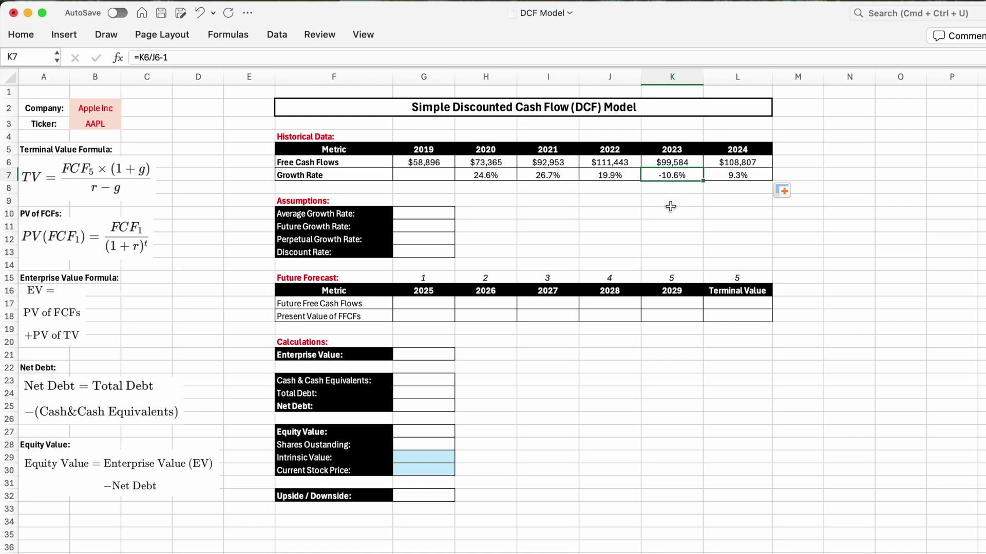
click(676, 163)
click(726, 174)
click(734, 146)
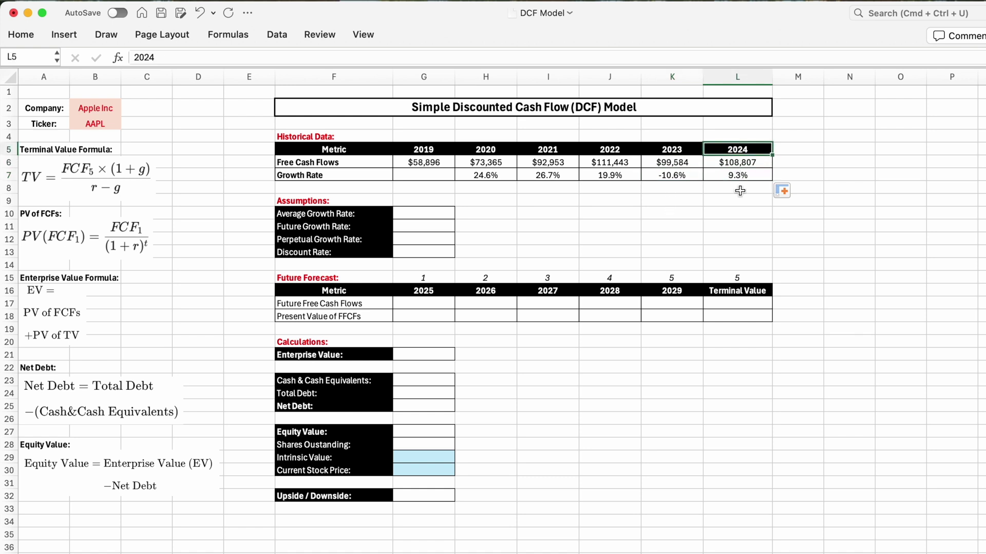
click(755, 176)
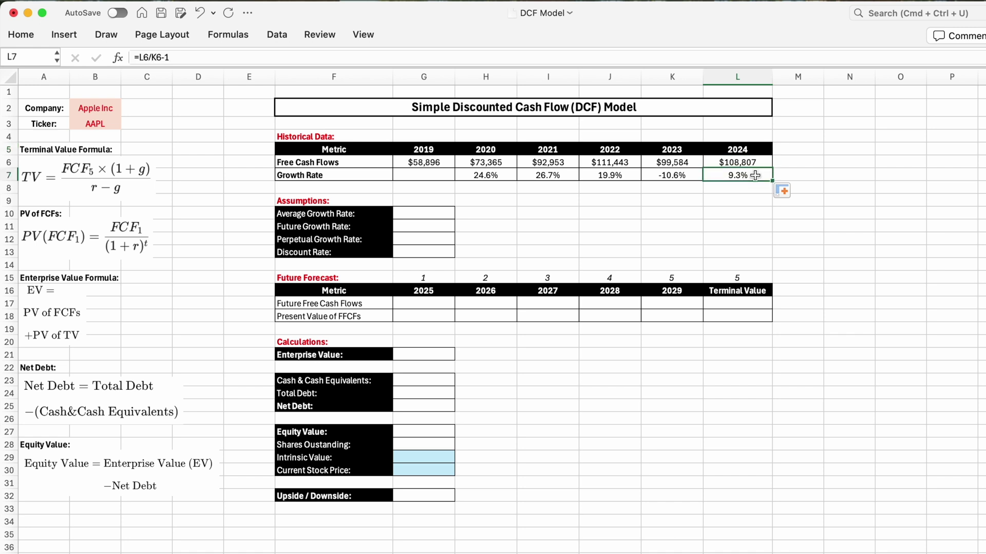
drag(308, 136, 739, 176)
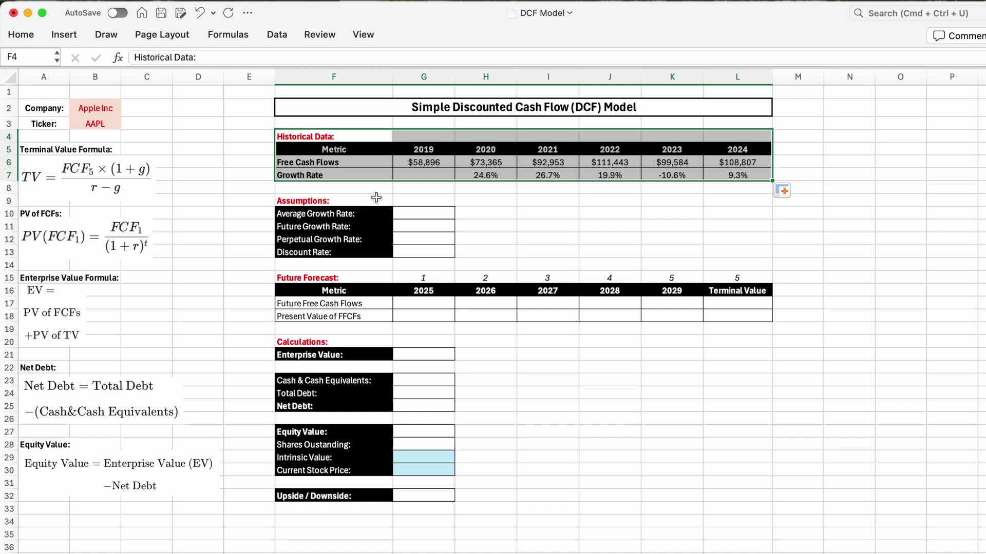
click(351, 202)
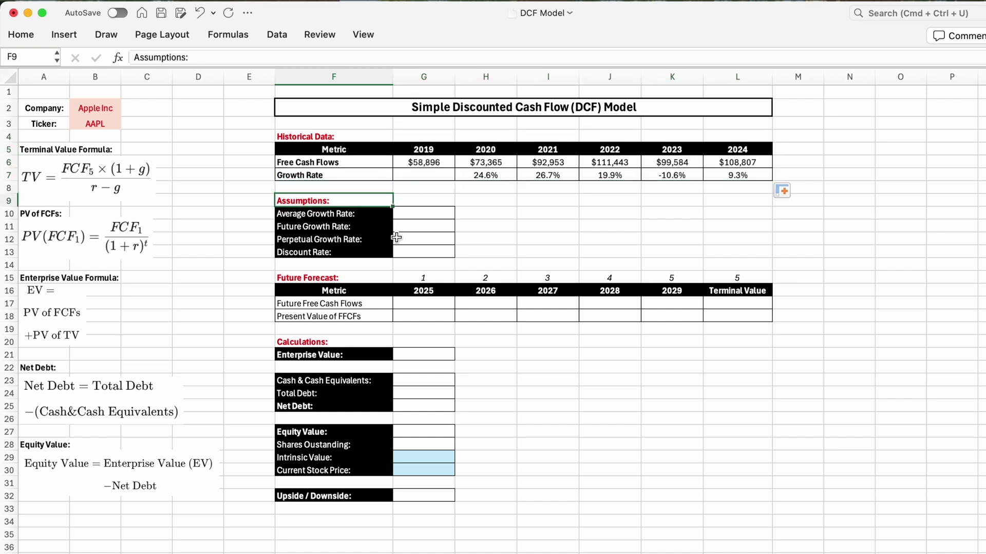
Calculate the Average Growth Rate in G10 with =AVERAGE(H7:L7), covering the 2020 to 2024 growth rates
key(Down)
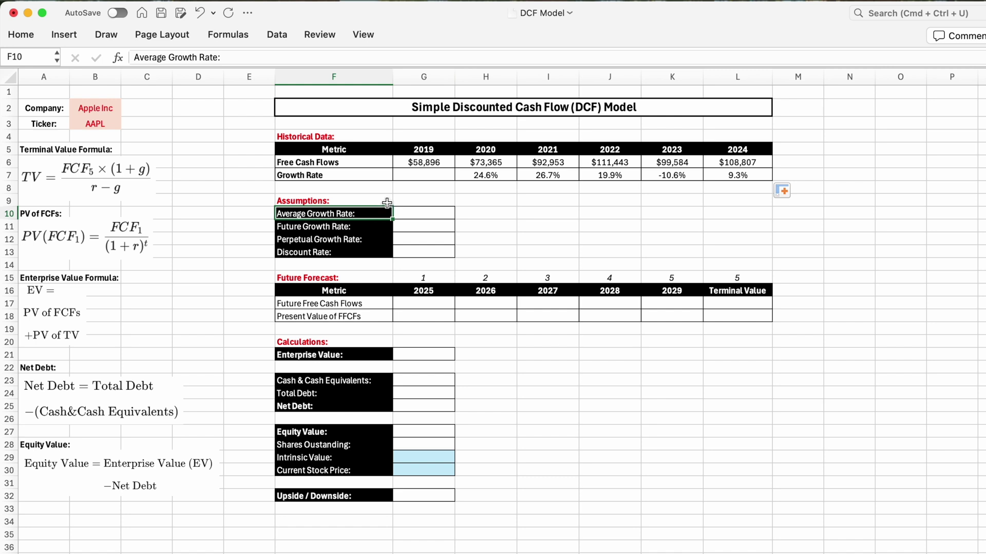
click(416, 213)
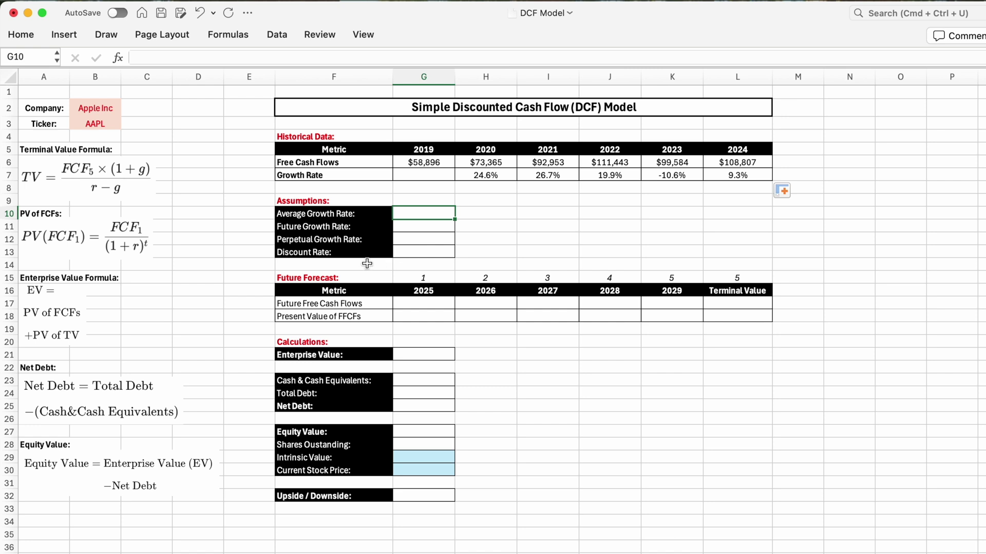
text(=)
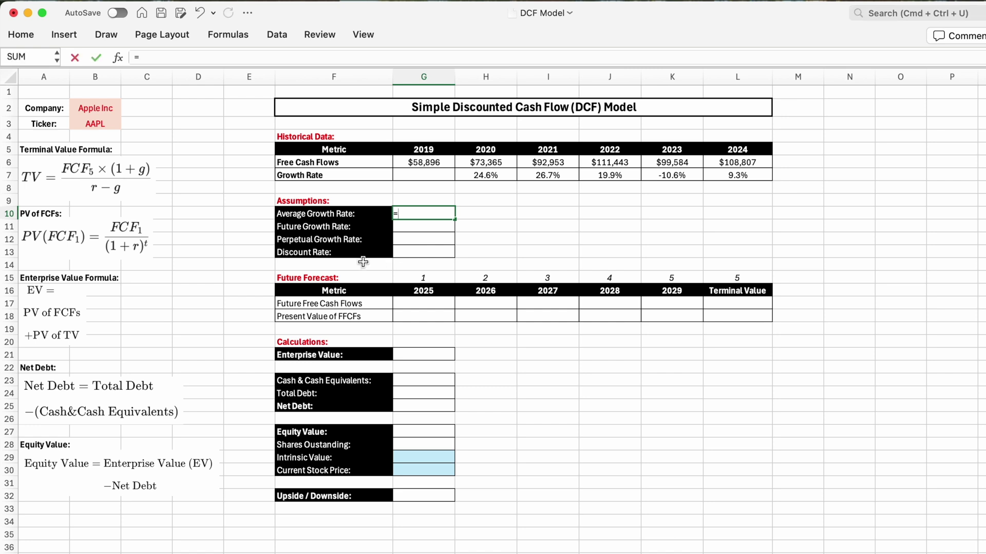
text(average()
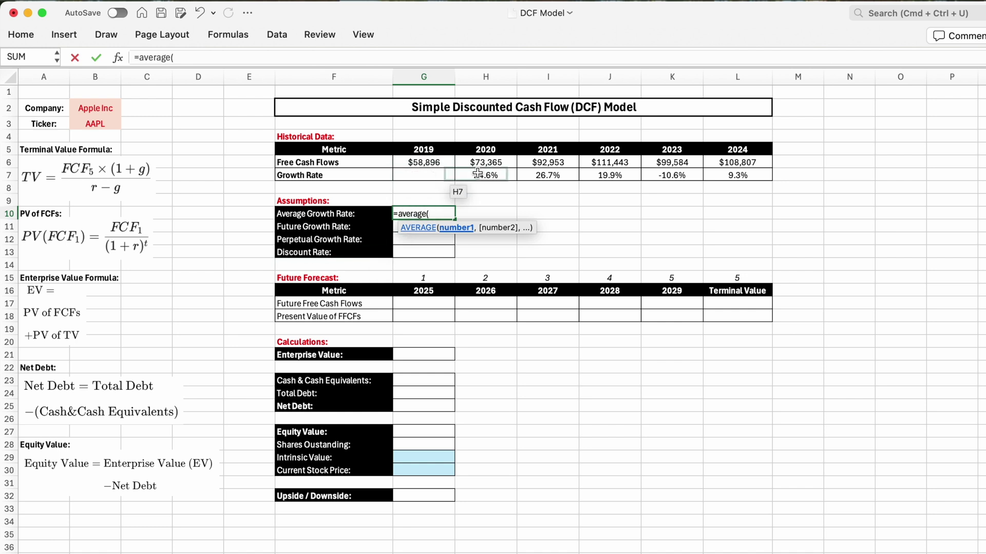
drag(480, 175, 722, 176)
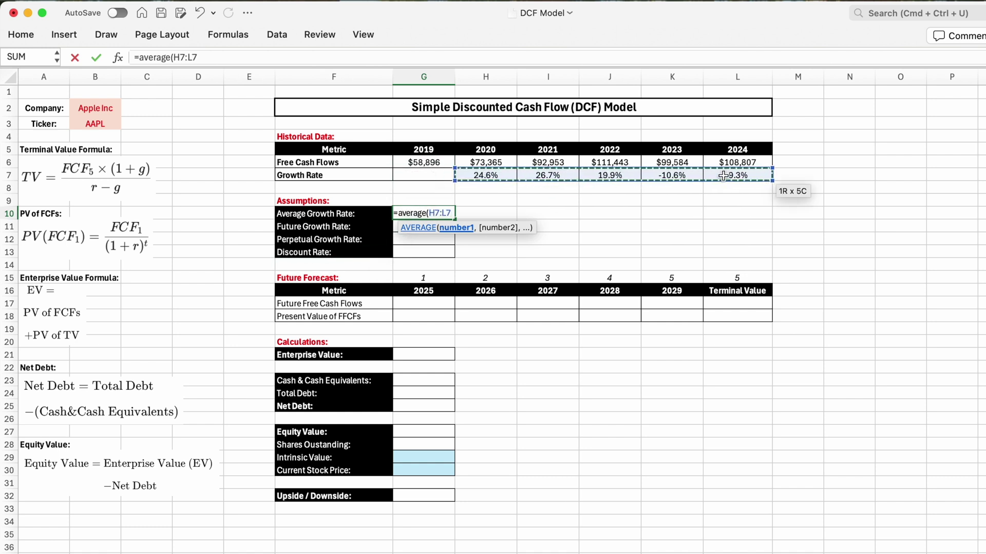
text())
key(Return)
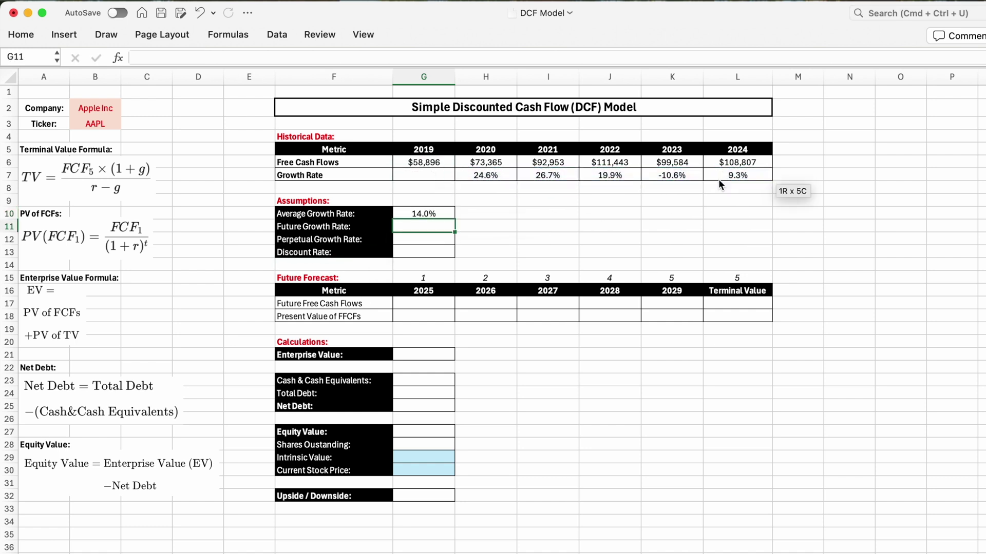
click(445, 209)
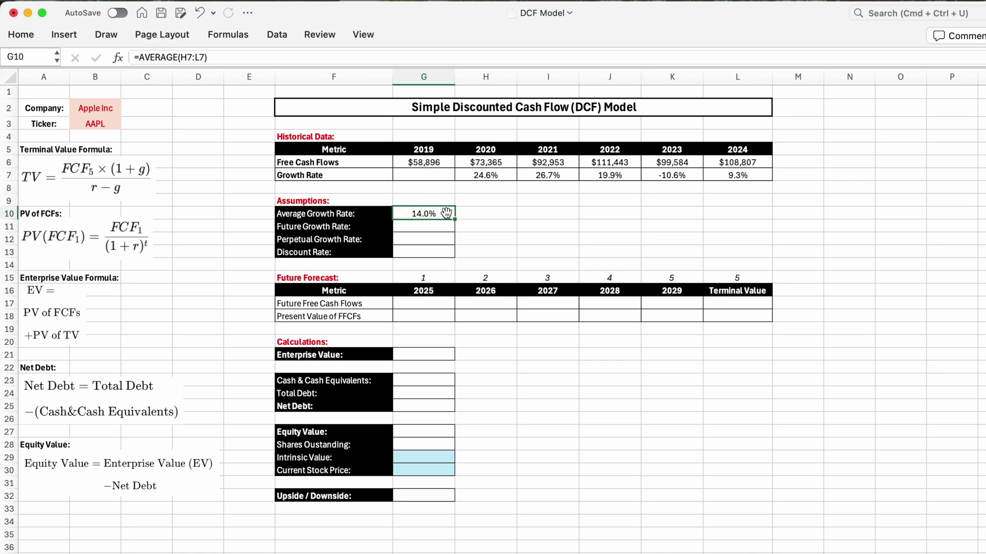
Set the Future Growth Rate assumption in G11 to 24% for the 2025 to 2029 forecast
click(334, 227)
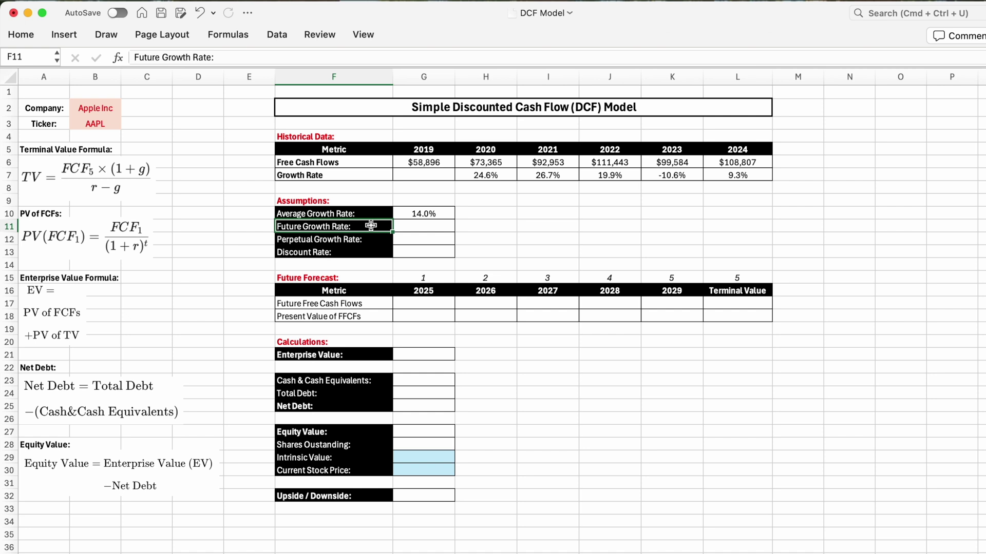
click(440, 212)
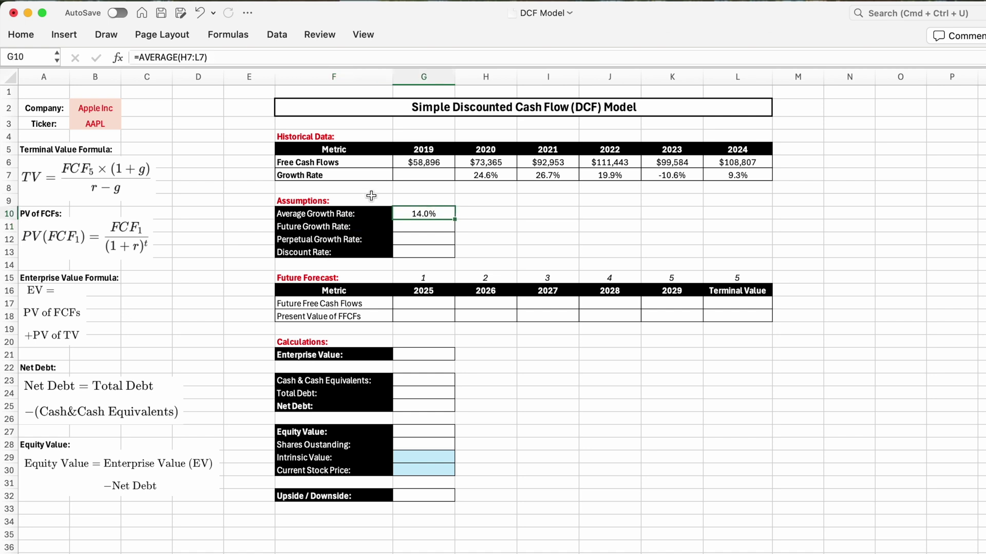
click(430, 225)
text(14%)
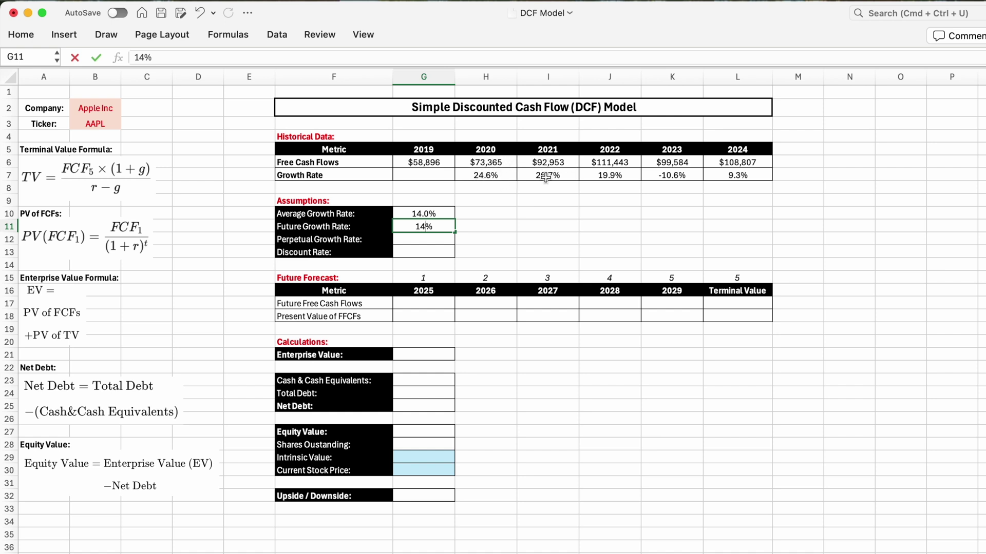
key(F2)
click(395, 226)
text(2)
key(Tab)
key(Left)
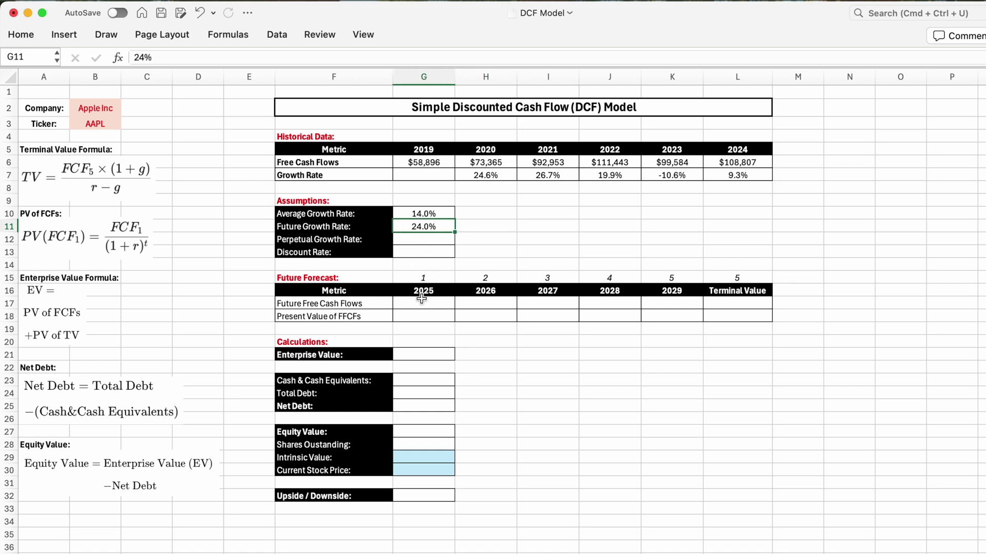
click(373, 303)
click(408, 304)
click(418, 291)
click(667, 290)
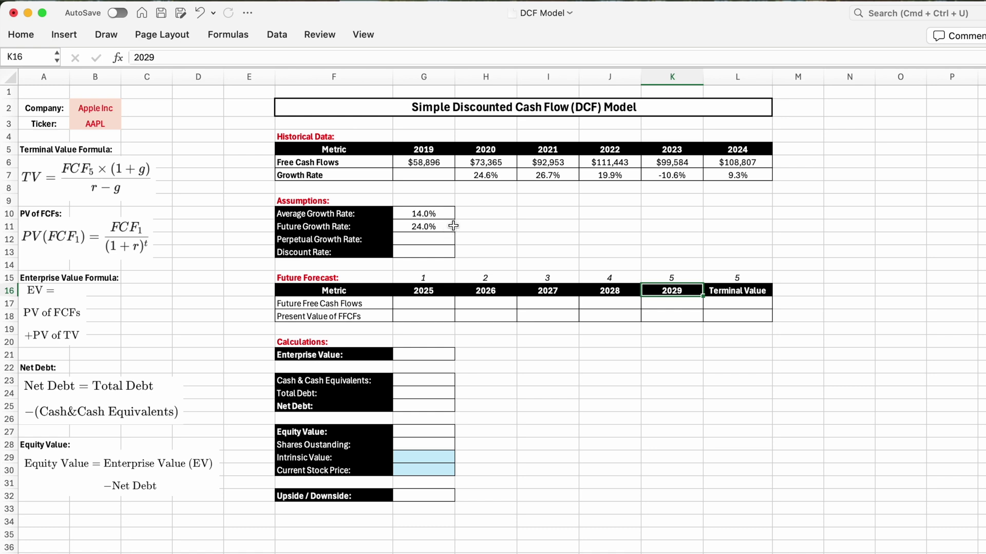
Set the Perpetual Growth Rate assumption in G12 to 2.5%
click(357, 239)
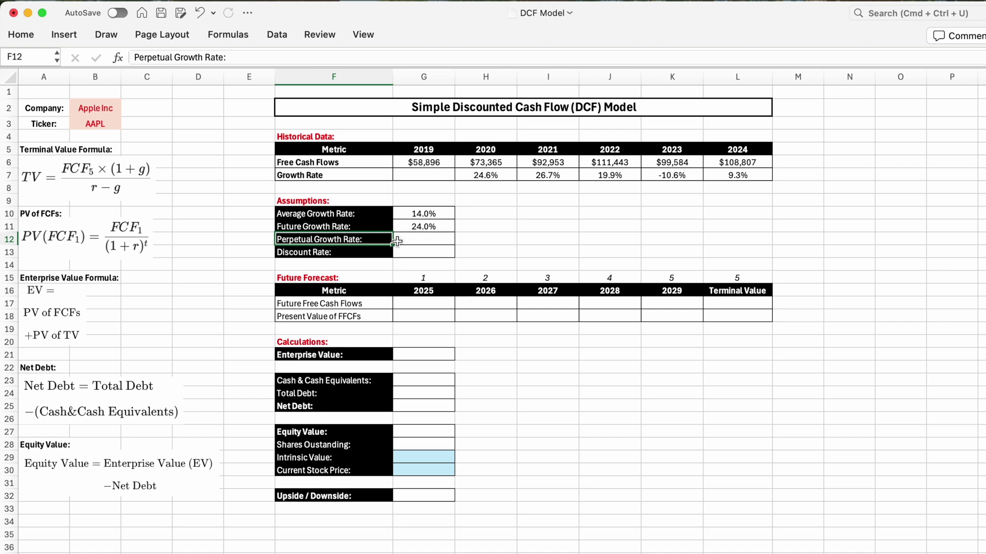
drag(676, 290, 675, 316)
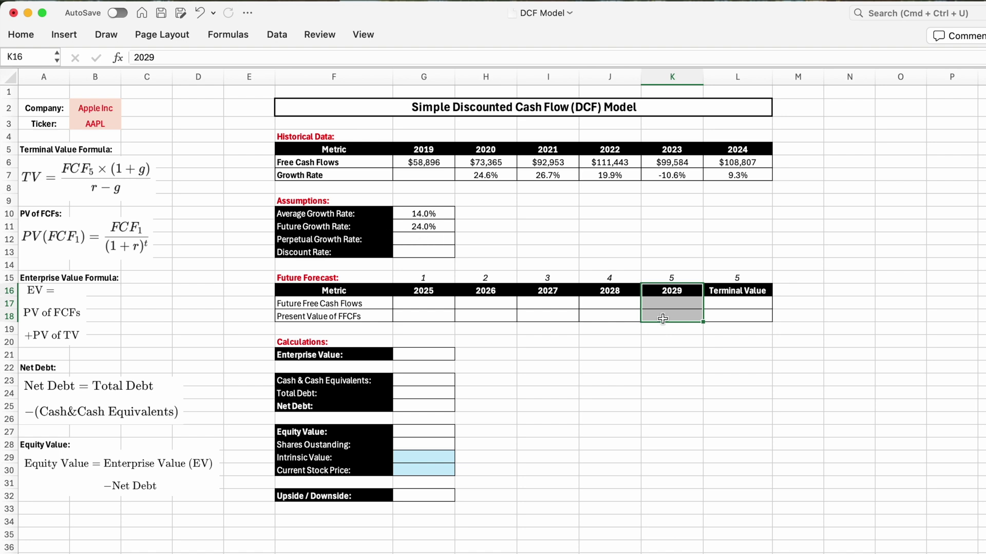
click(369, 239)
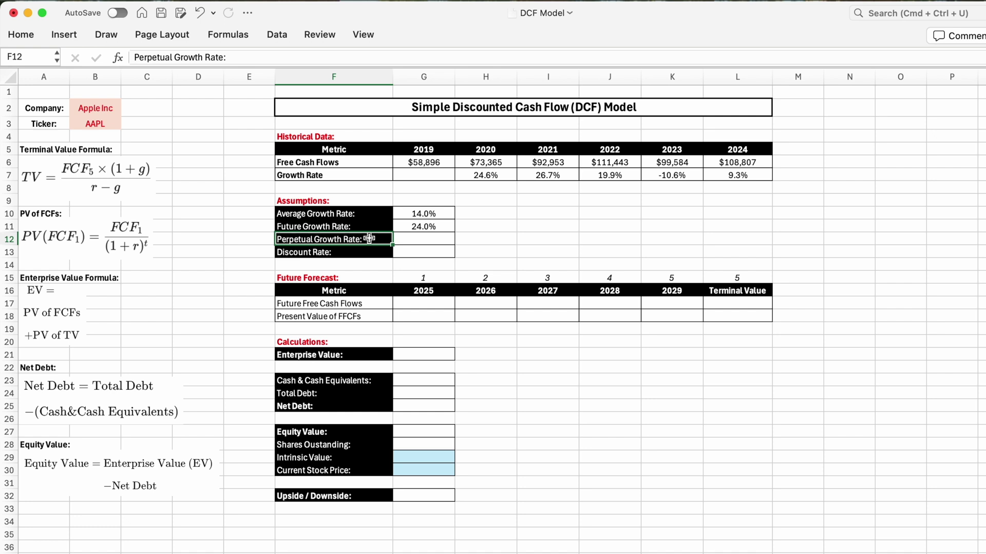
click(412, 237)
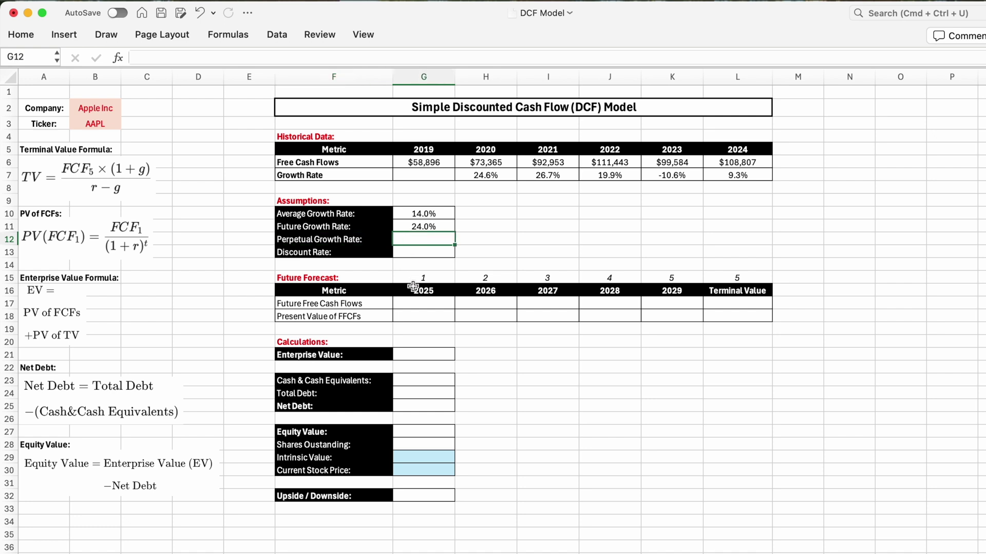
text(2.5)
key(Tab)
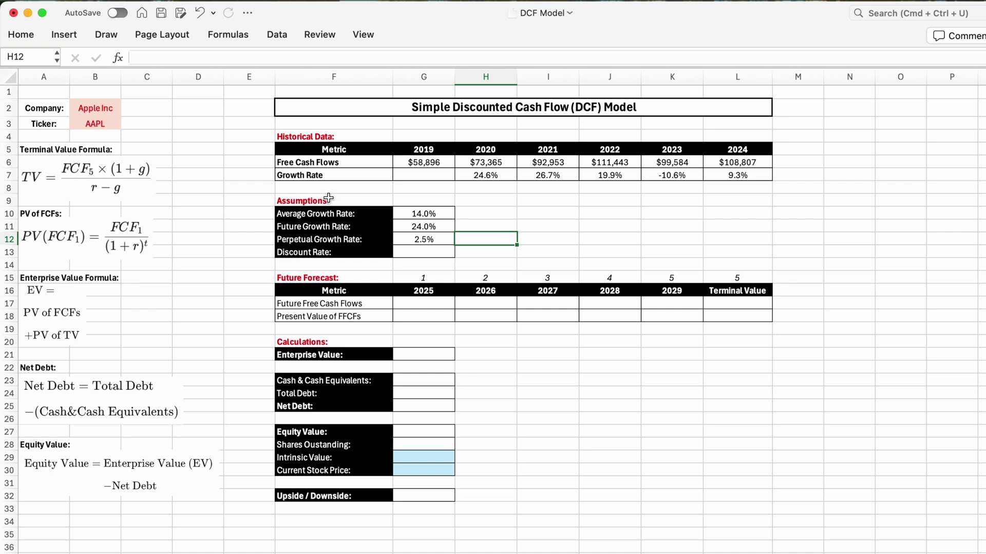
Set the Discount Rate assumption in G13 to 8.5% and select the whole Assumptions block for review
click(334, 253)
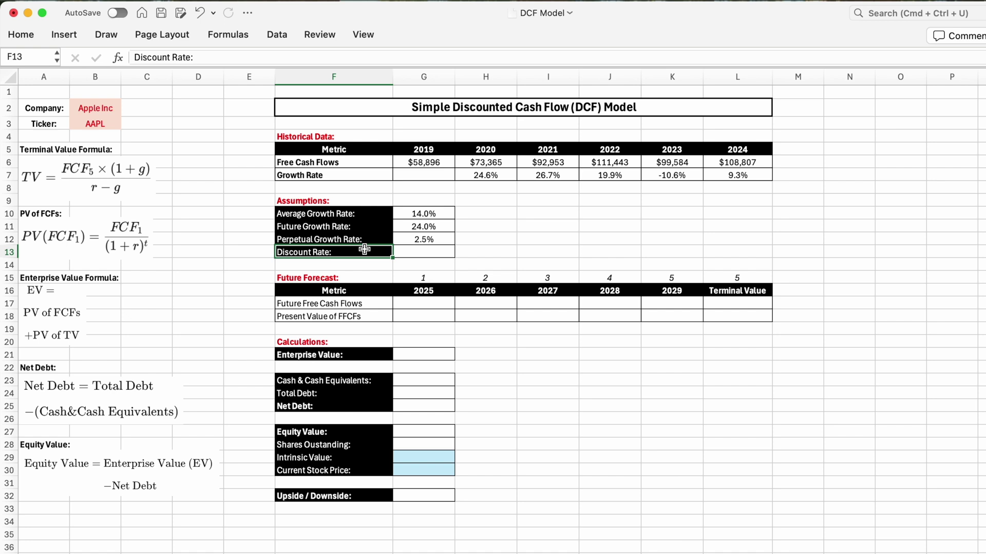
click(417, 254)
text(8)
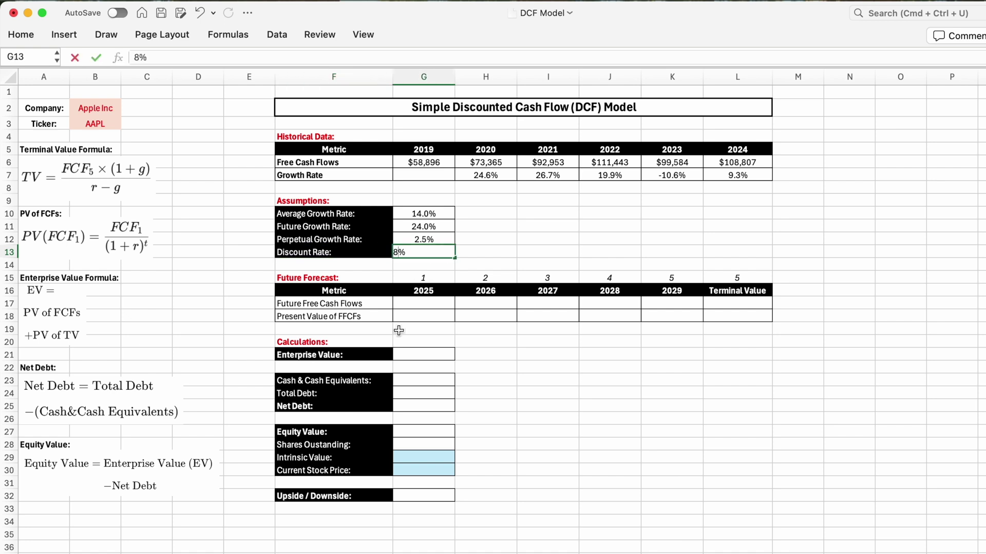
text(.5)
drag(328, 200, 414, 251)
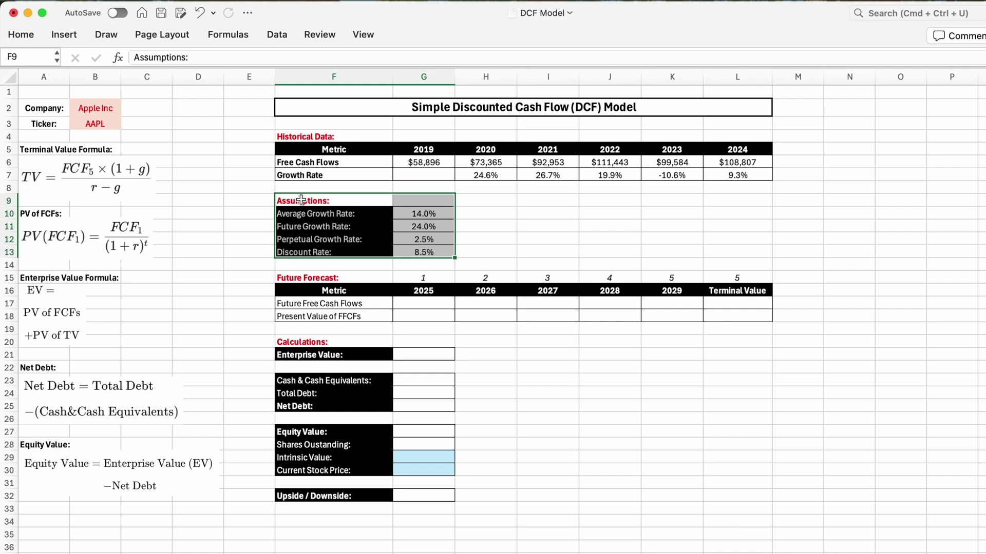
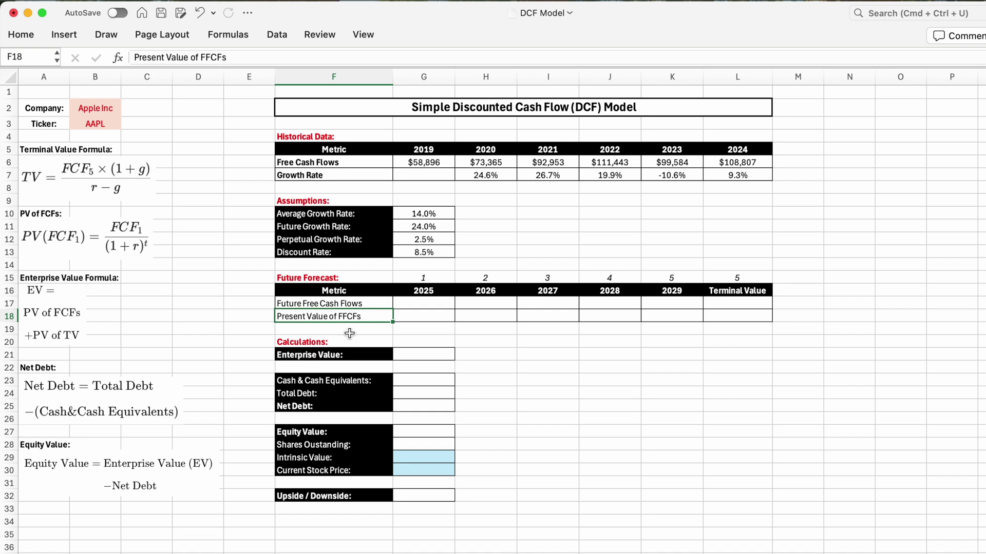
Forecast the 2025 free cash flow in G17 with =L6*(1+$G$11), keeping the future growth rate as an absolute reference
click(333, 304)
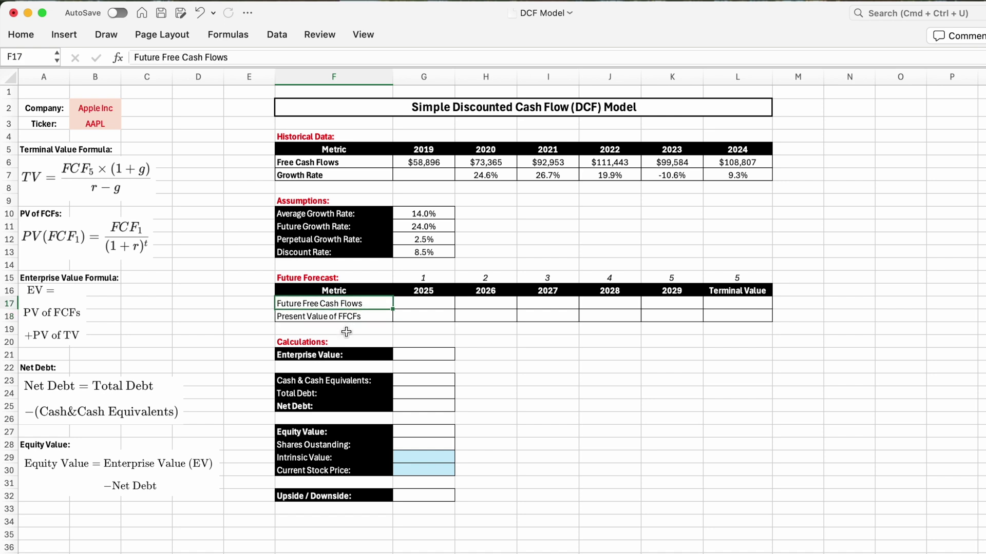
click(423, 292)
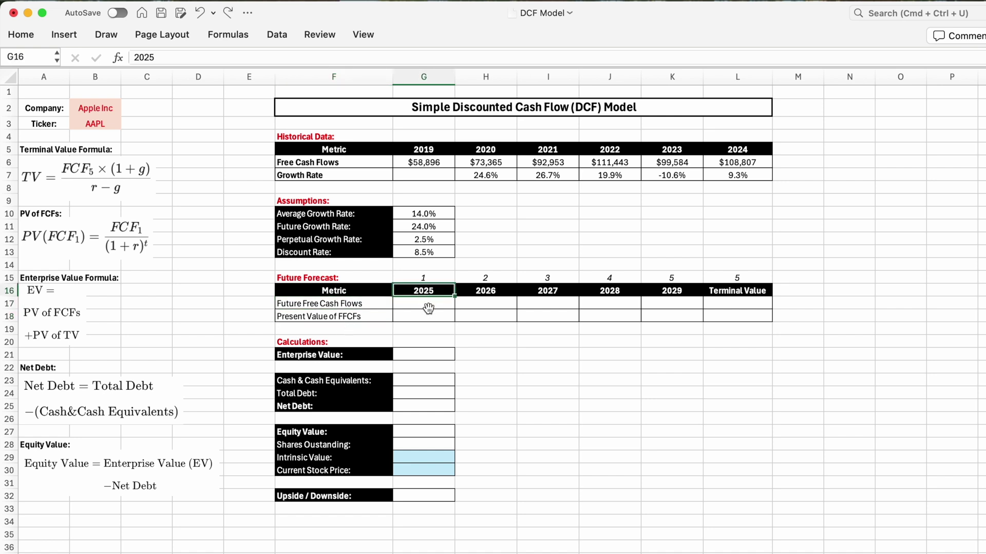
click(408, 303)
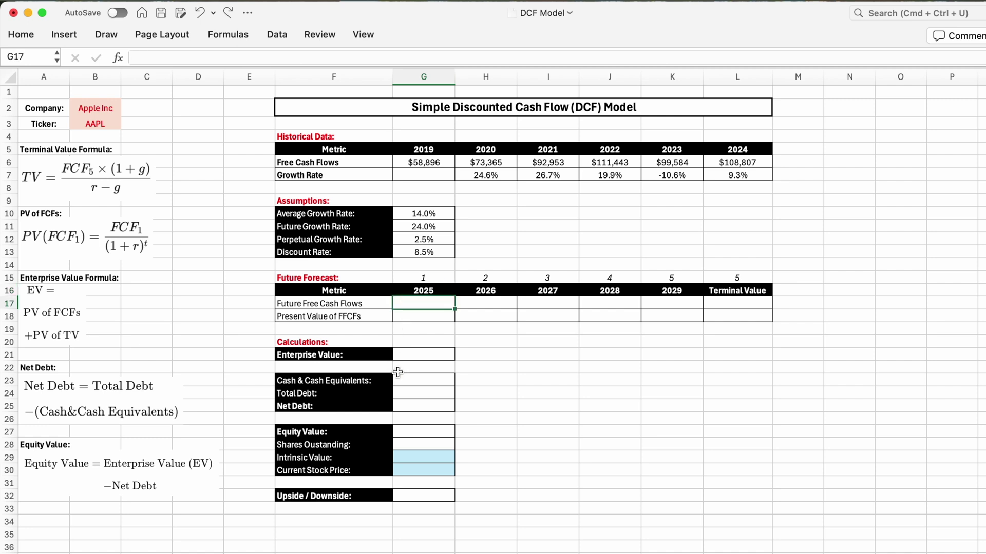
text(=)
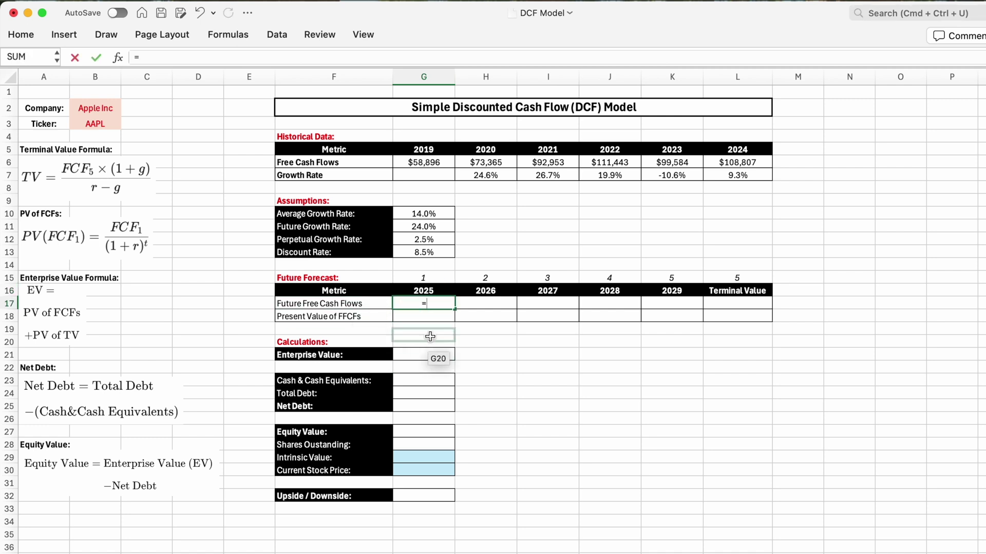
click(735, 162)
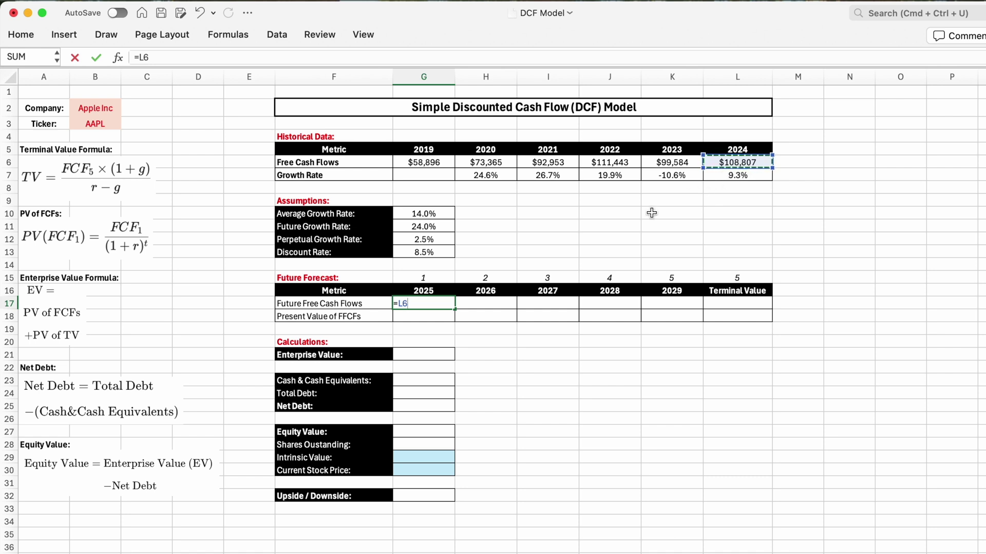
text(*)
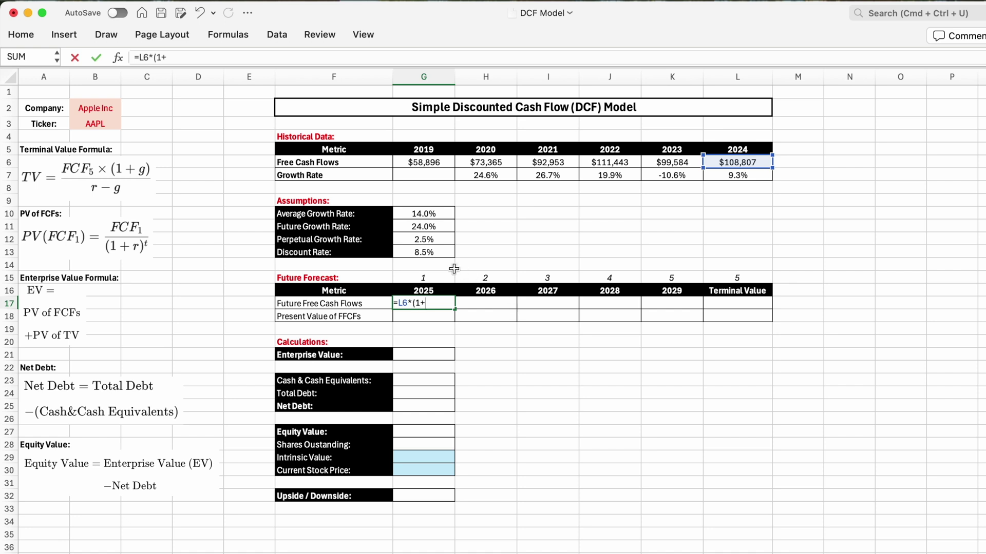
click(431, 227)
text())
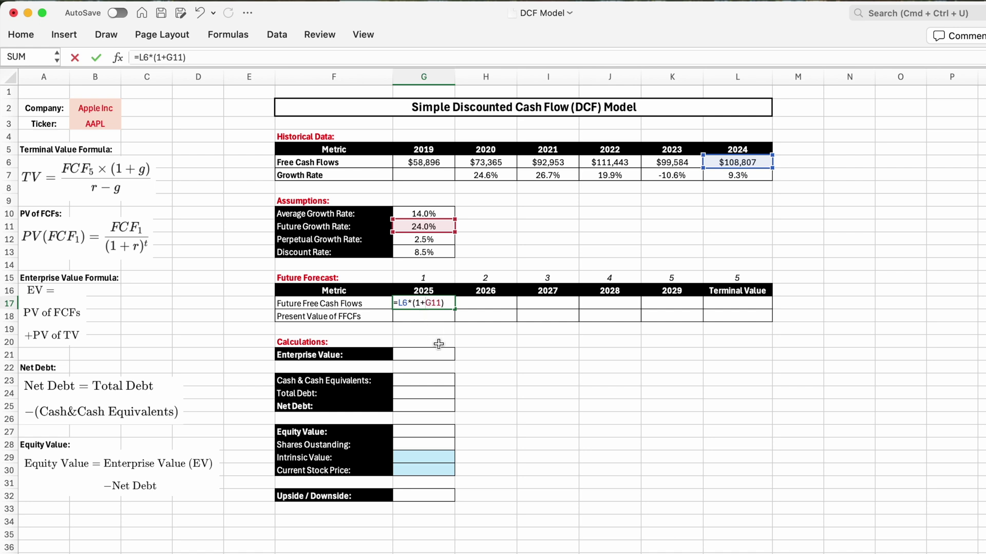
text($)
key(Right)
text($)
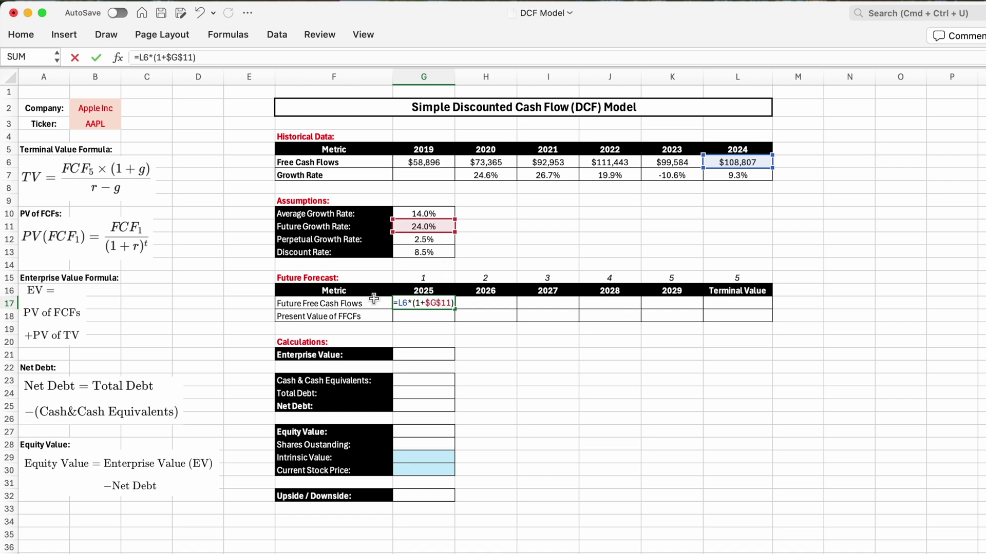
key(Return)
click(431, 304)
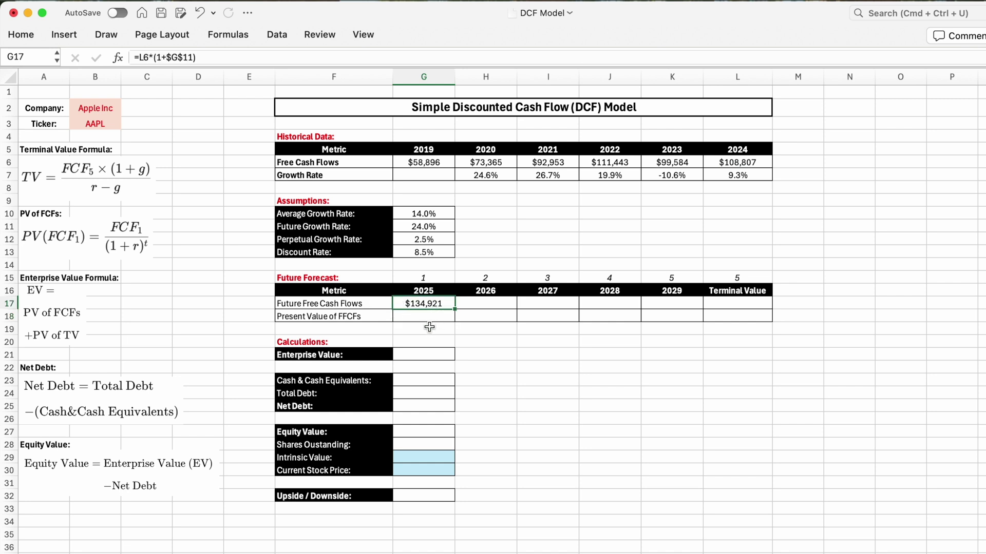
Forecast the 2026 free cash flow in H17 from the 2025 forecast with =G17*(1+G11)
click(480, 306)
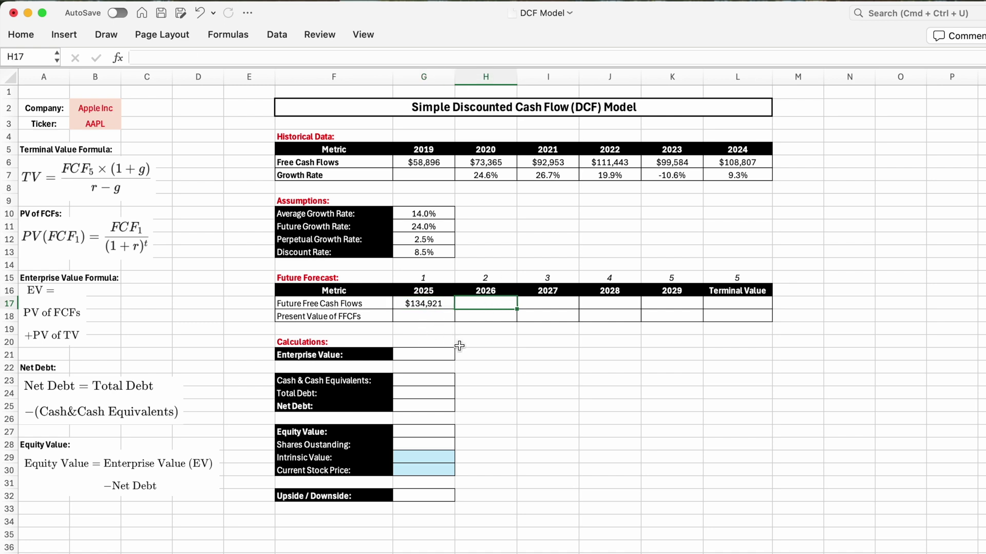
text(=)
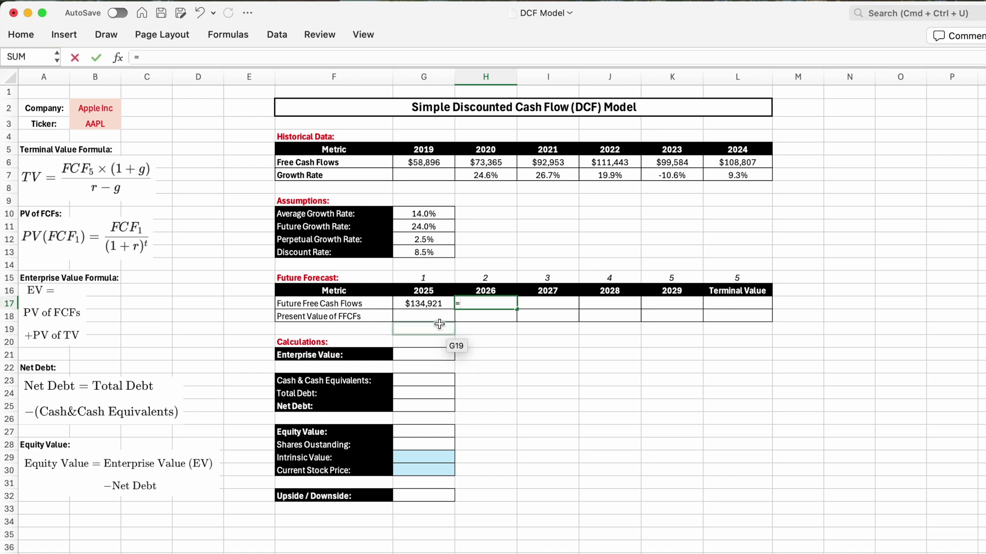
click(433, 306)
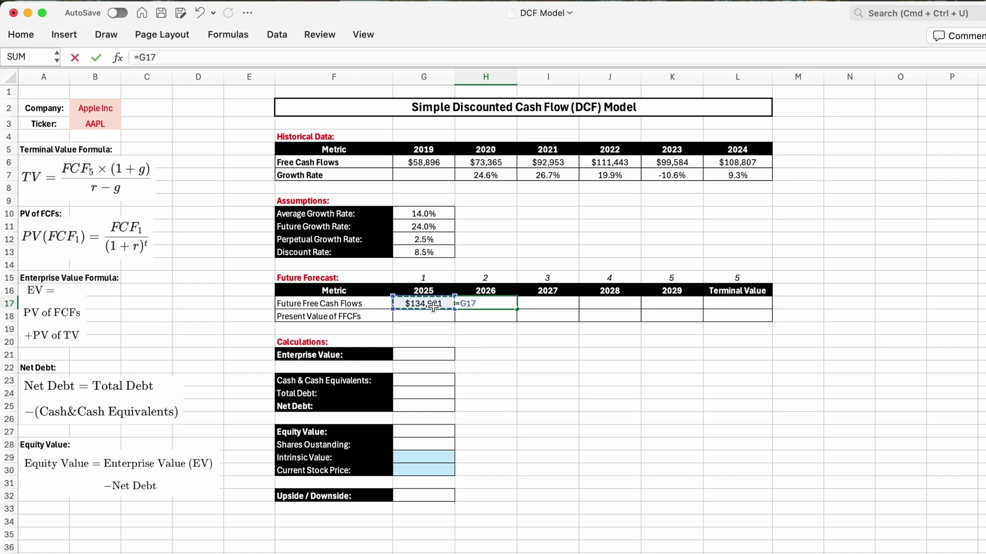
text(*(1+)
click(424, 227)
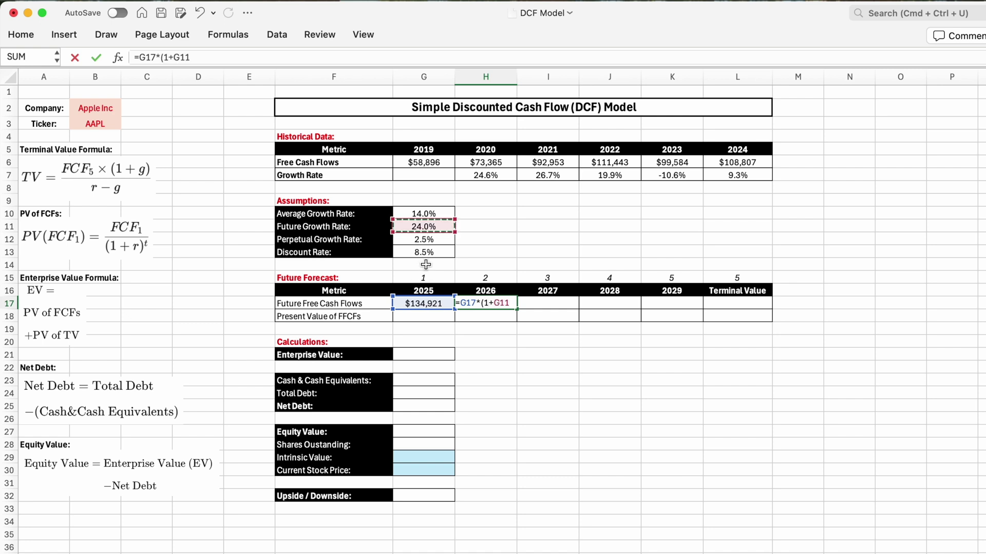
text())
key(Return)
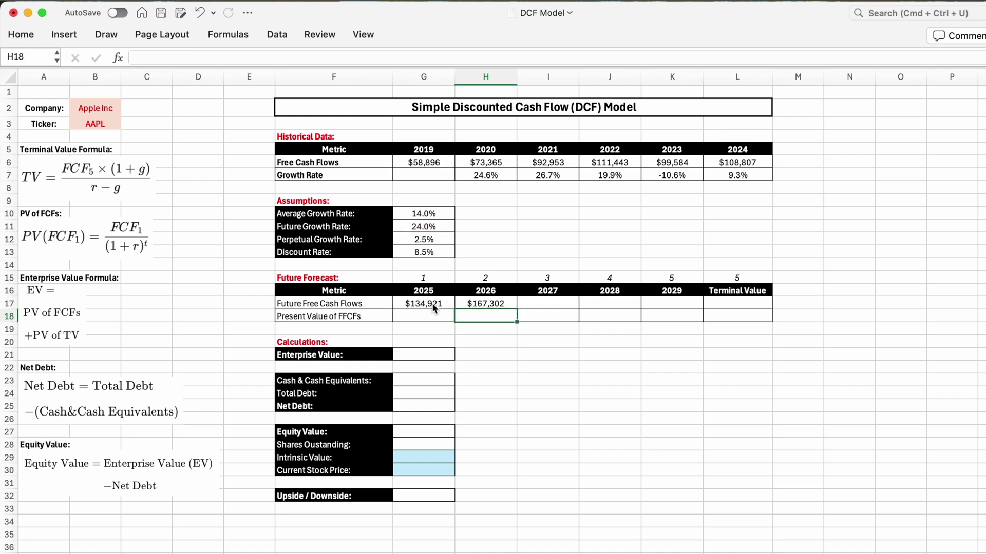
Fill the 2026 free cash flow formula in H17 across to K17 to forecast 2027 through 2029
click(497, 305)
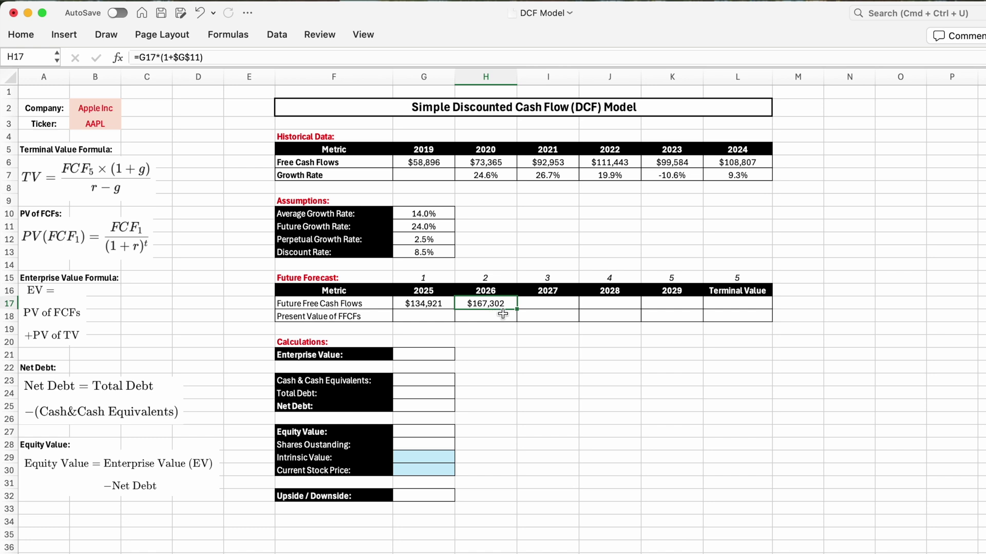
drag(517, 309, 677, 307)
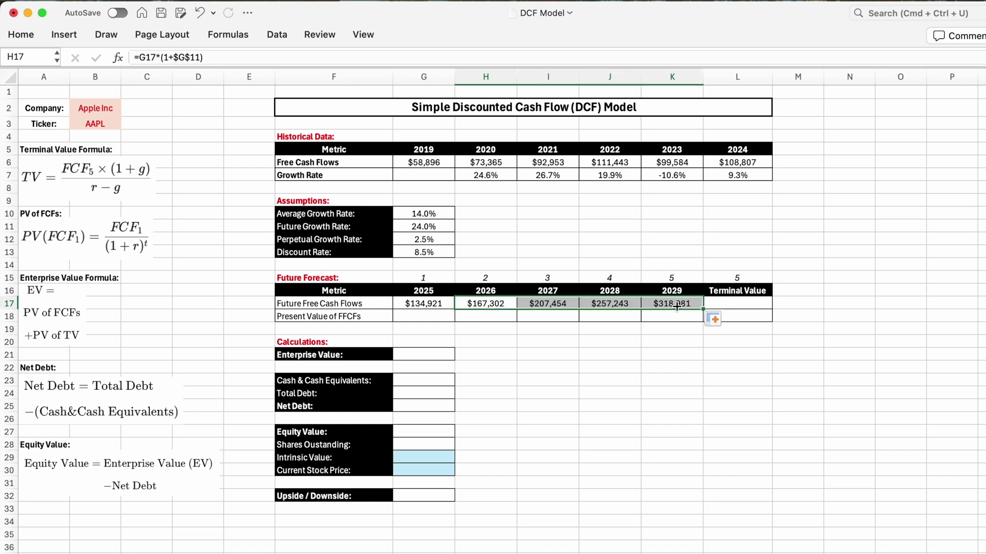
click(662, 304)
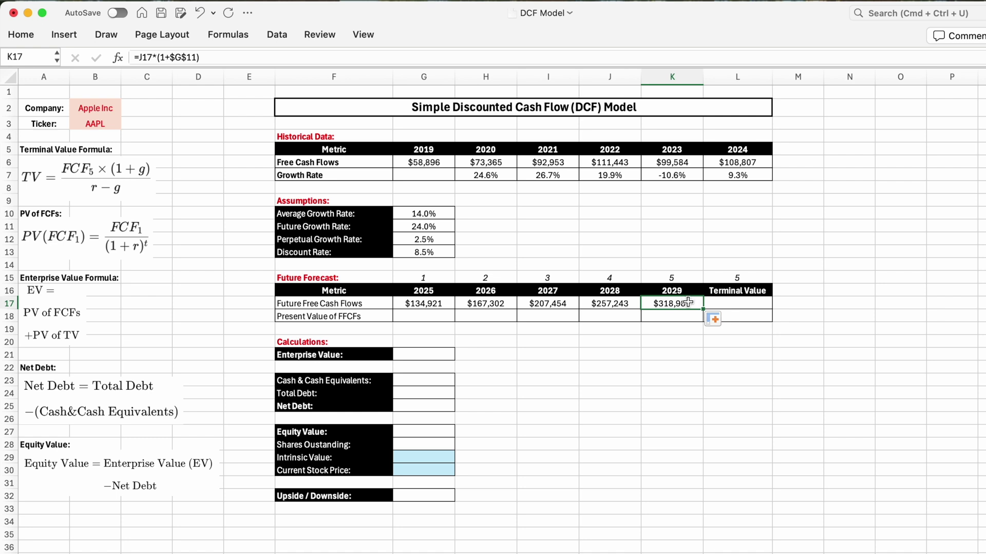
Calculate the Terminal Value in L17 with =K17*(1+G12)/(G13-G12), using the perpetual growth and discount rates
click(718, 308)
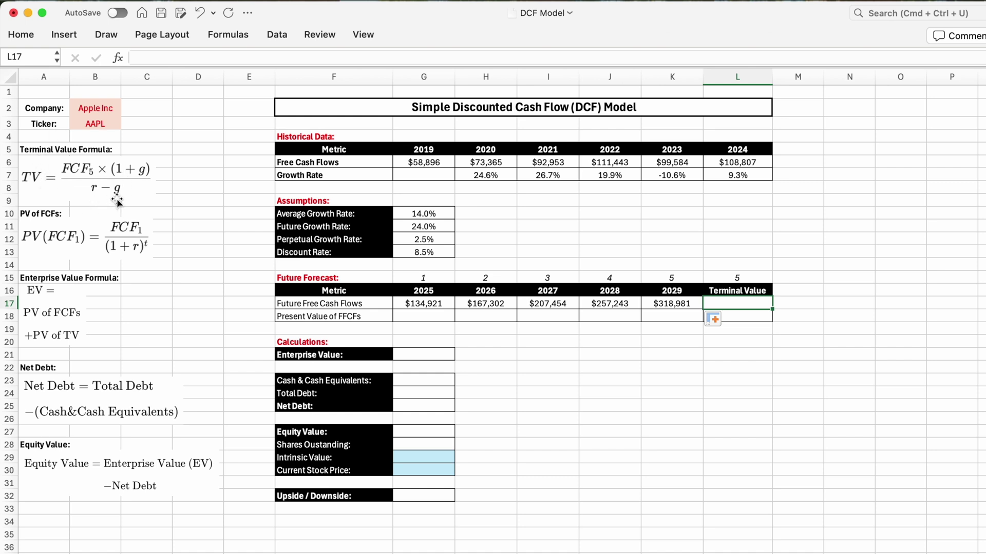
text(=)
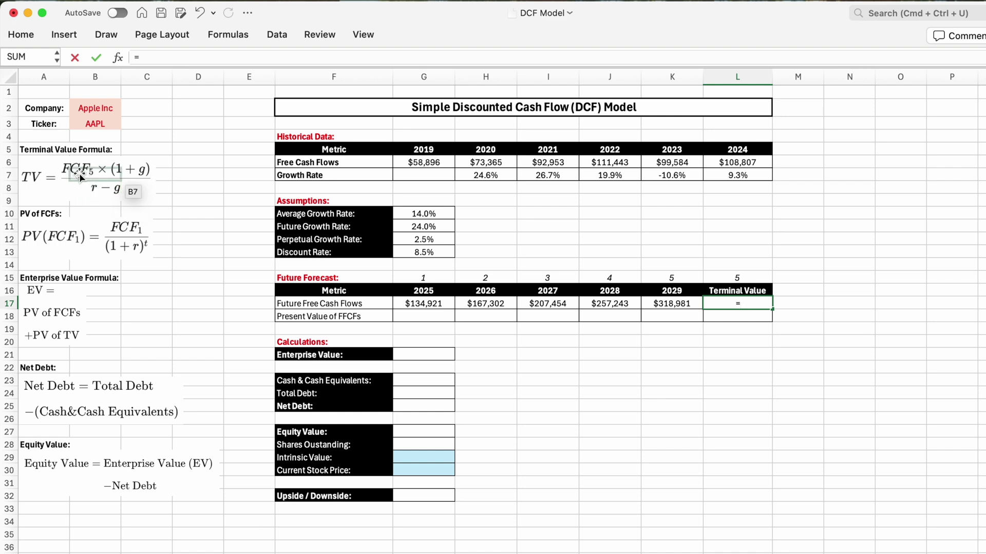
click(685, 304)
text(*()
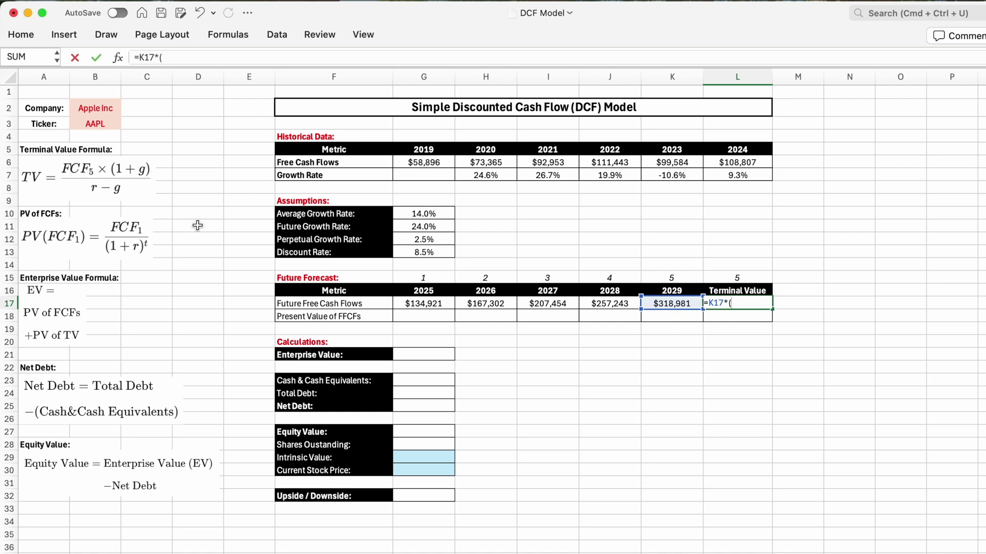
text(1+)
click(435, 240)
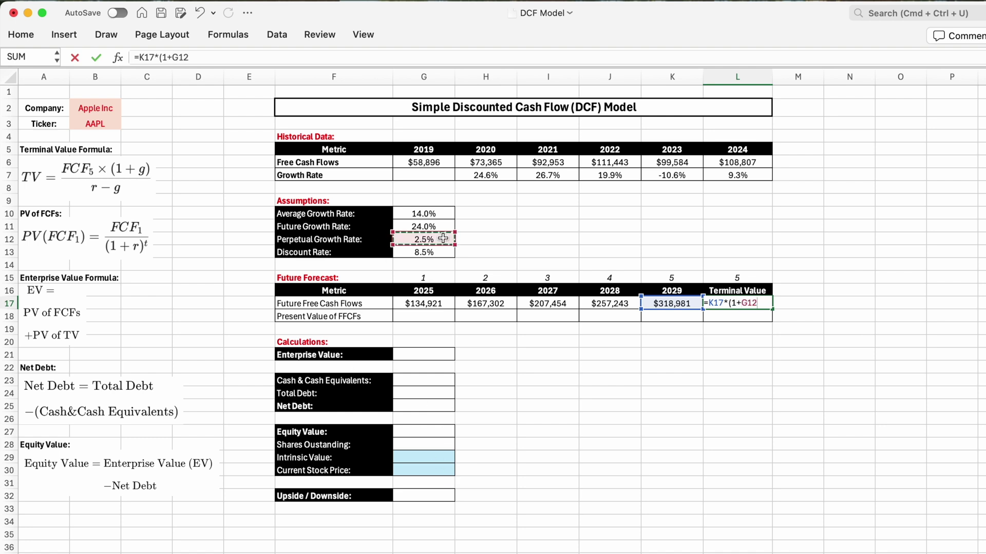
text()/()
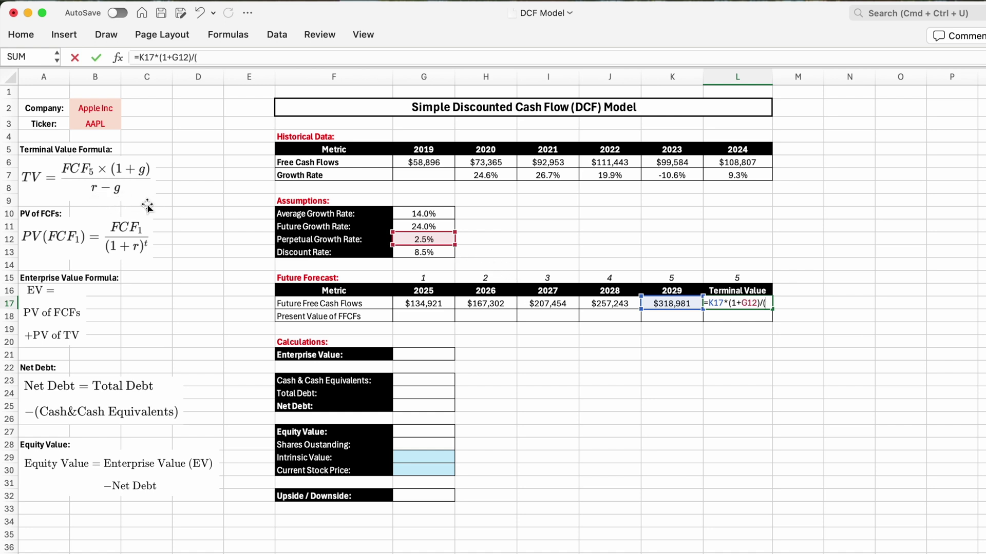
click(431, 253)
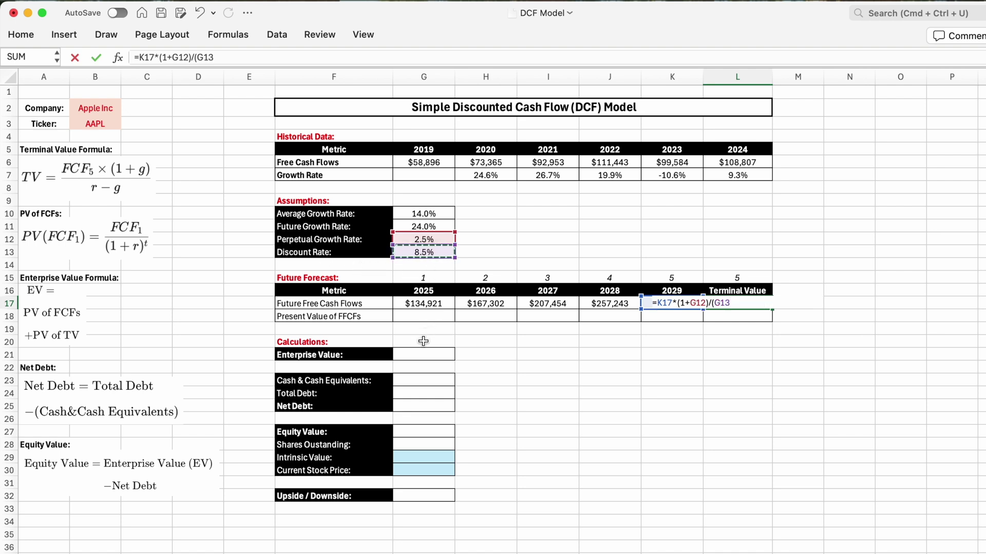
text(-)
click(424, 239)
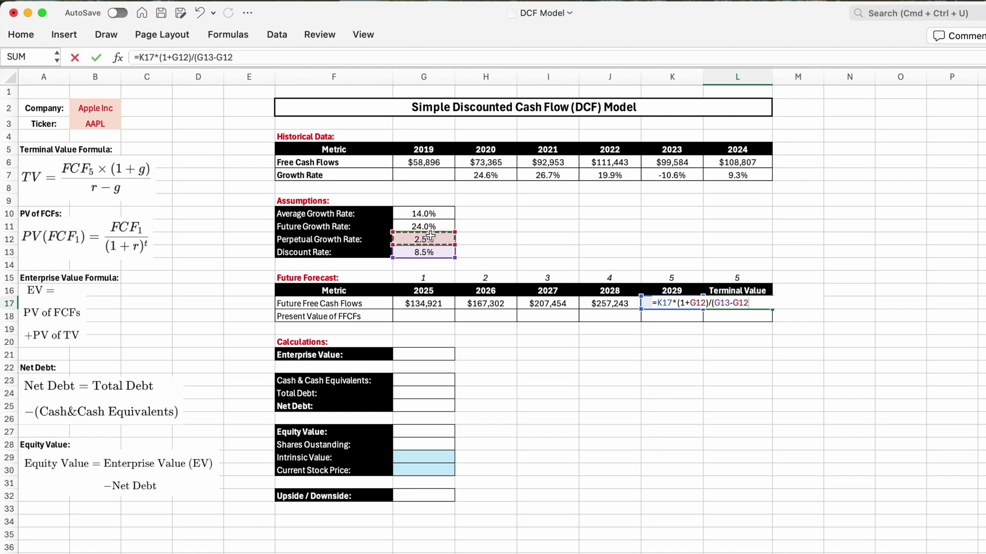
text())
key(Return)
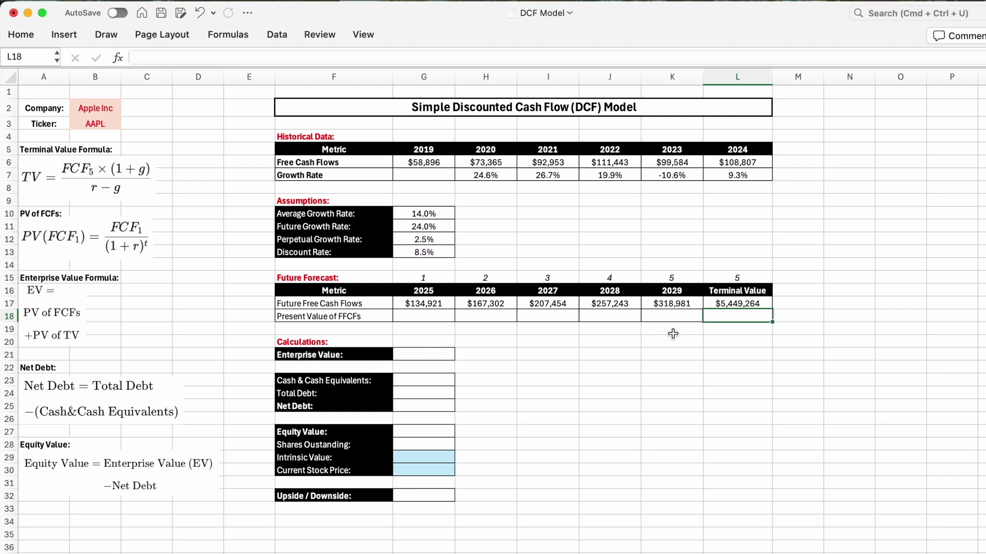
Review the Terminal Value formula and the future free cash flow forecasts for each year from 2025 to 2029
click(734, 305)
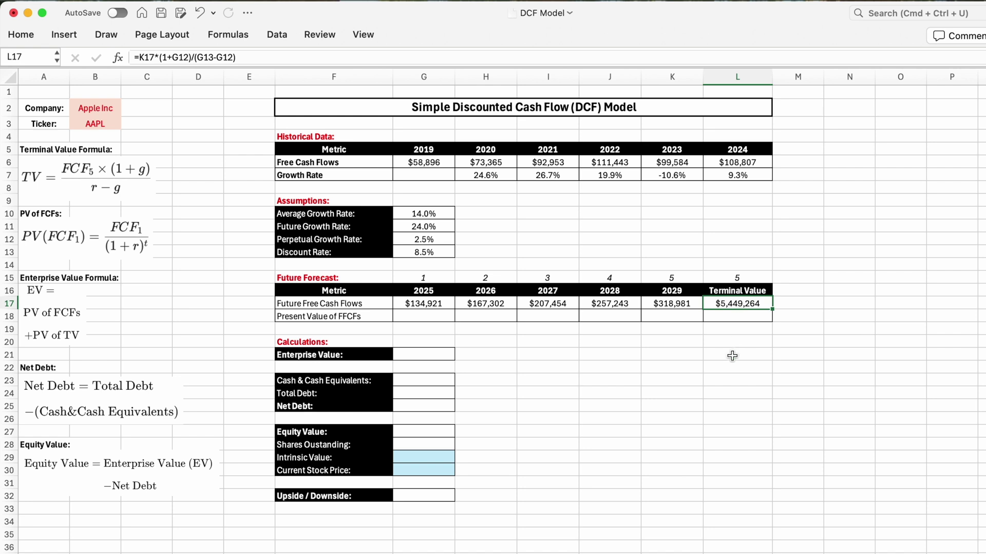
click(366, 303)
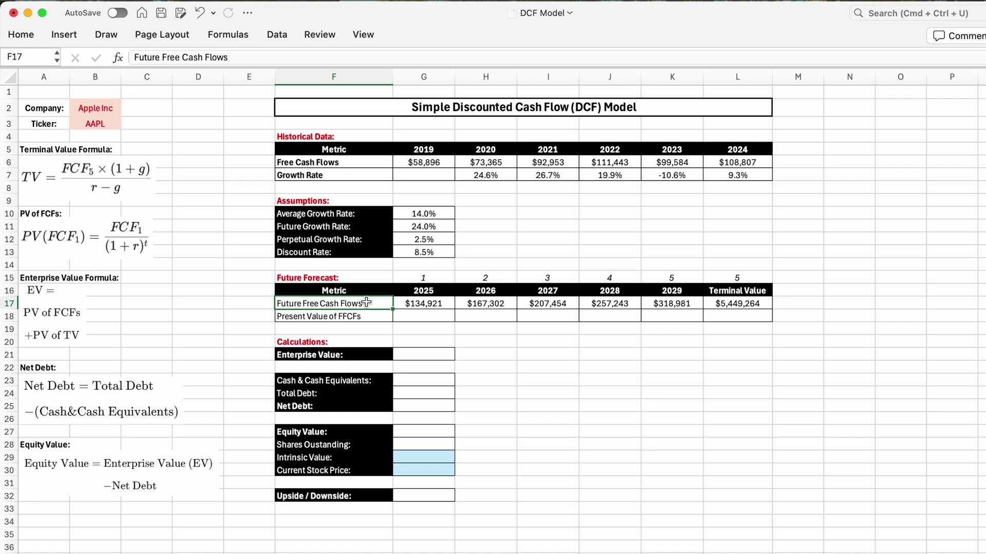
click(417, 292)
click(487, 292)
click(563, 292)
click(606, 291)
click(663, 291)
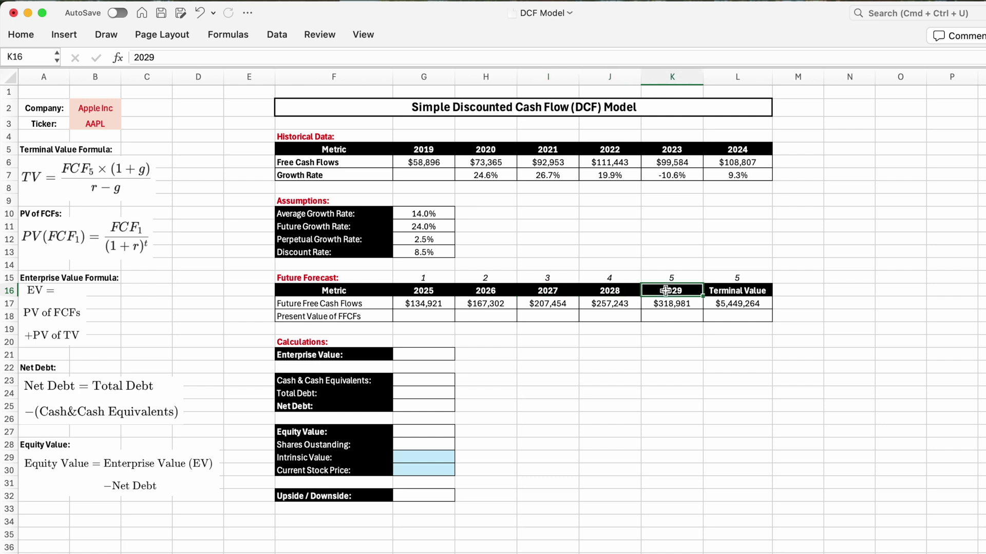
drag(739, 291, 740, 298)
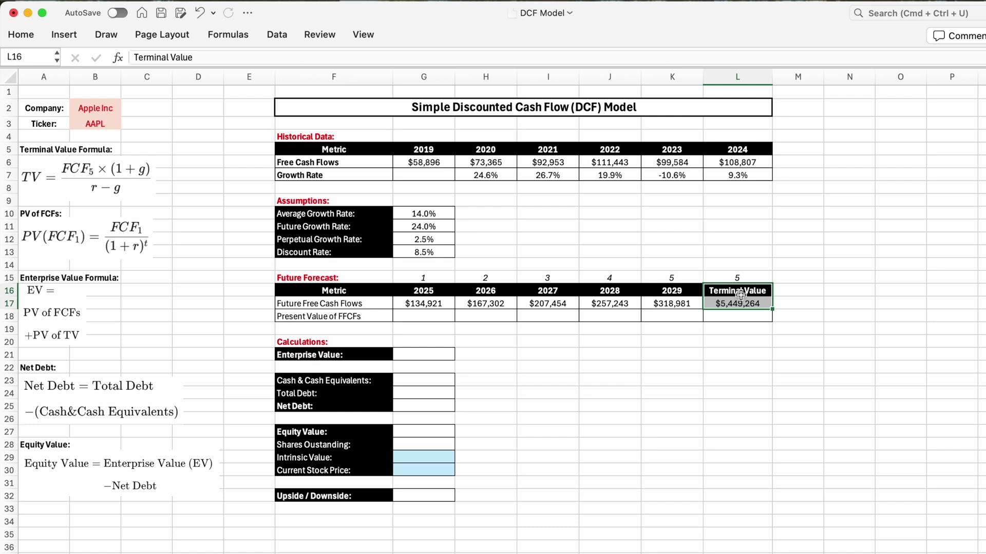
Calculate the present value of the 2025 free cash flow in G18 with =G17/(1+G13)^G15
click(373, 316)
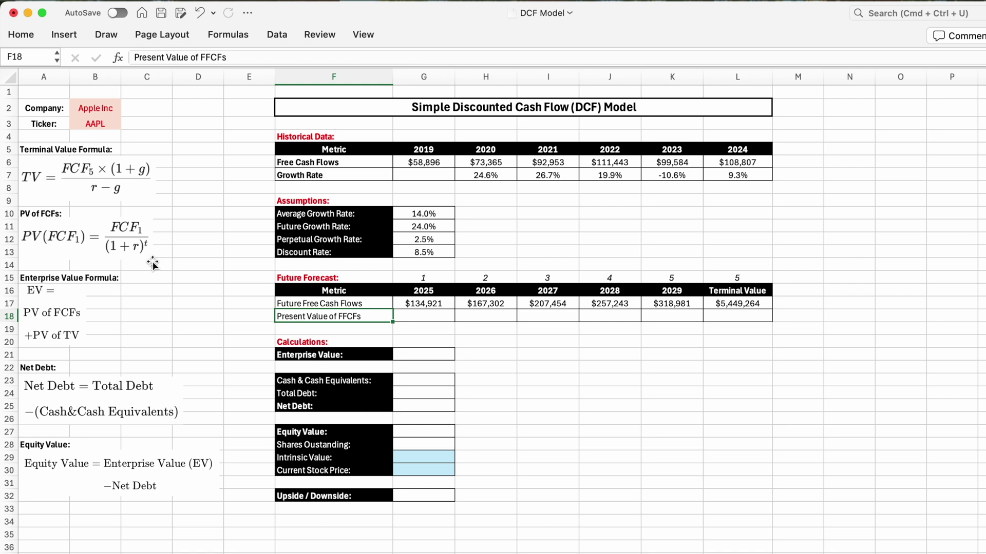
click(415, 317)
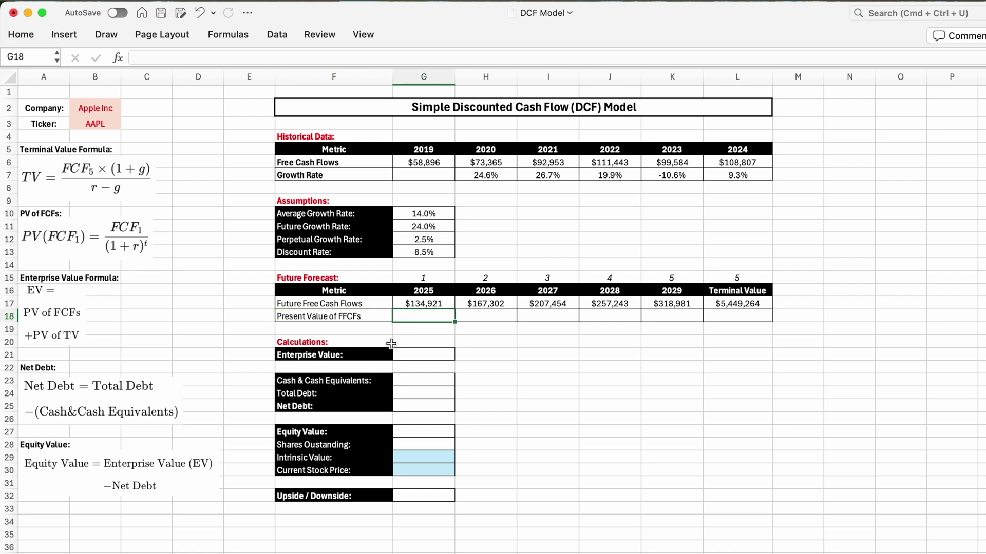
text(=)
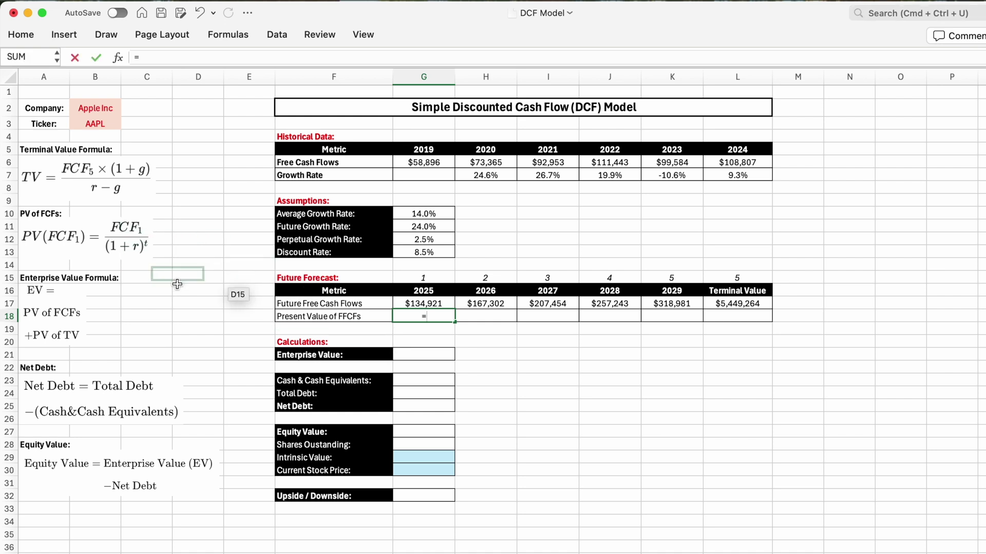
click(413, 304)
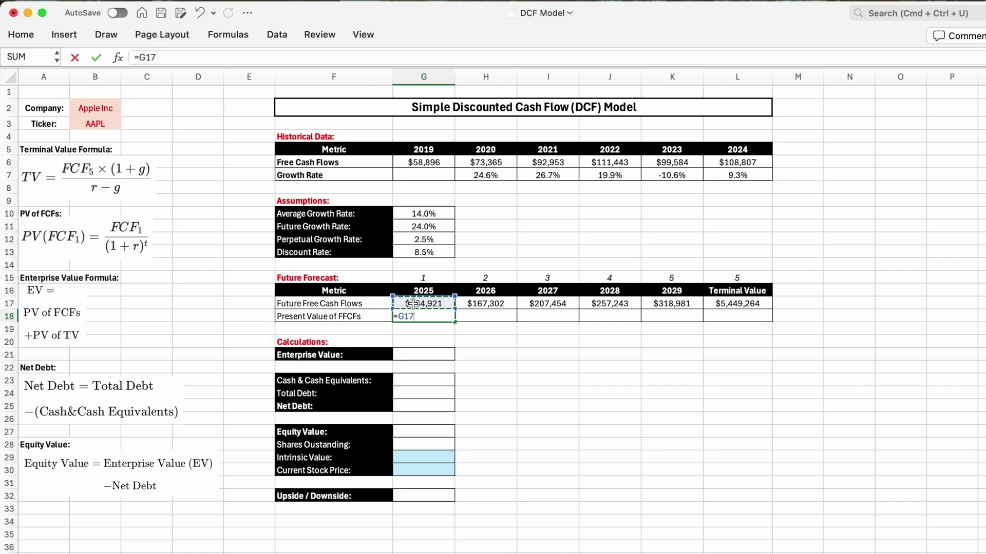
text(/(1+)
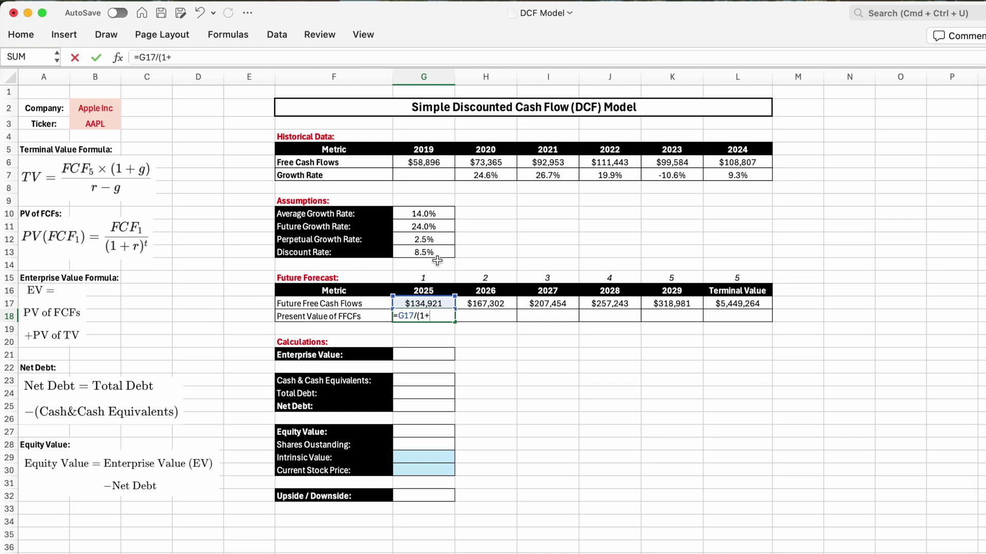
click(427, 253)
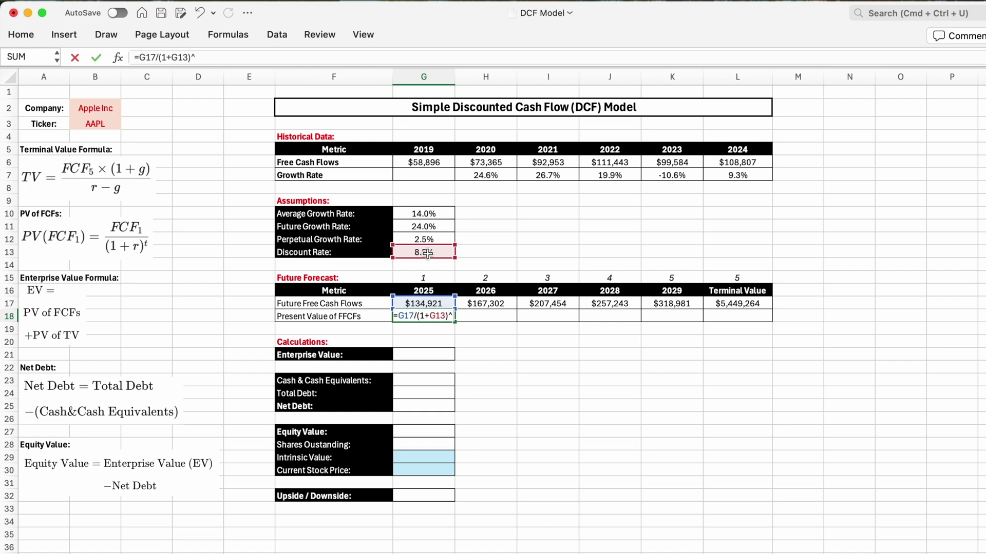
click(424, 278)
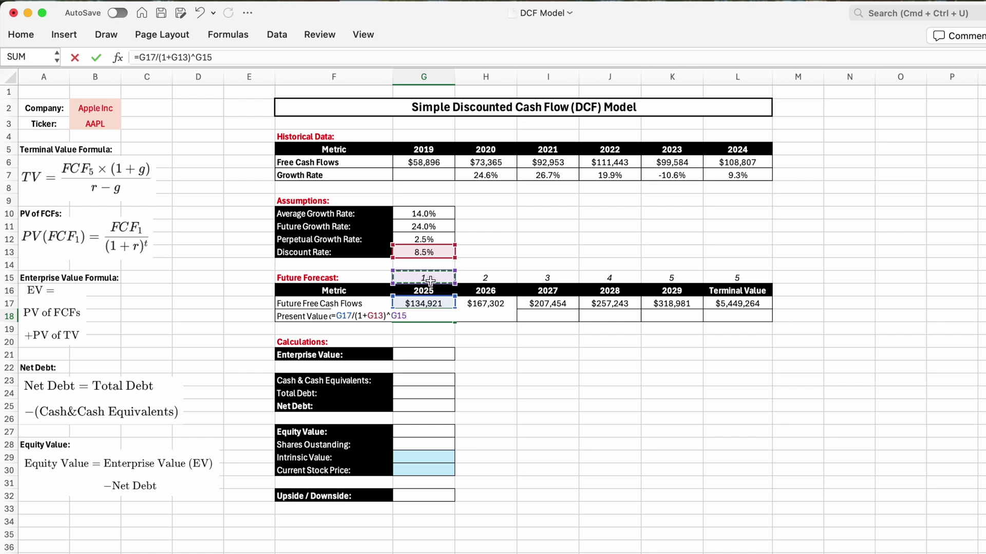
key(shift+Return)
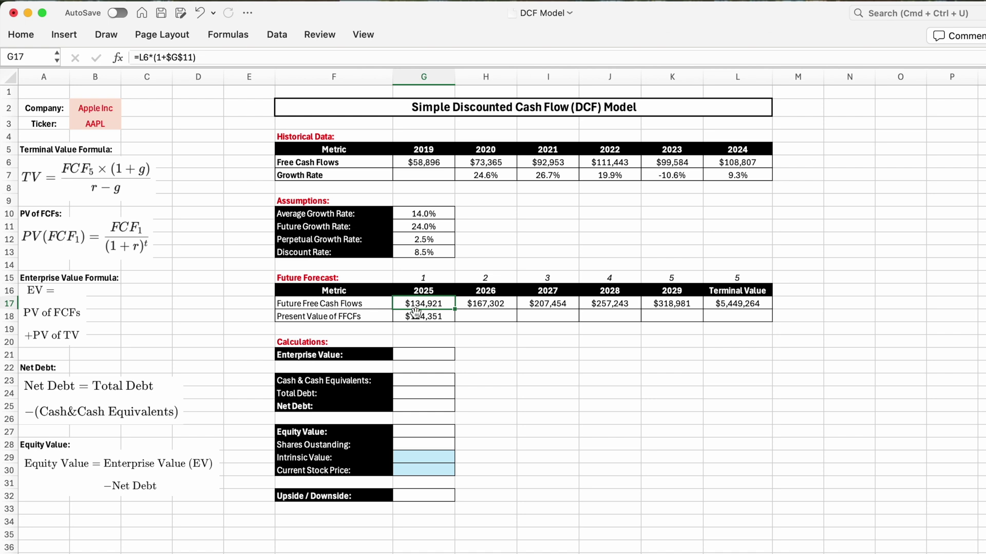
Make the discount rate reference in G18 absolute as $G$13 and fill the formula across to the Terminal Value column, L18
click(441, 314)
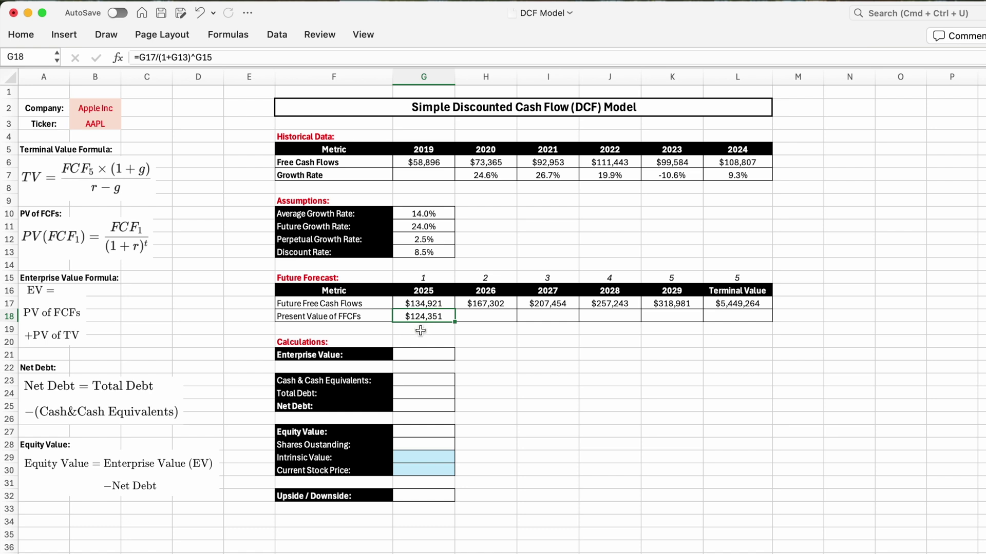
double_click(433, 319)
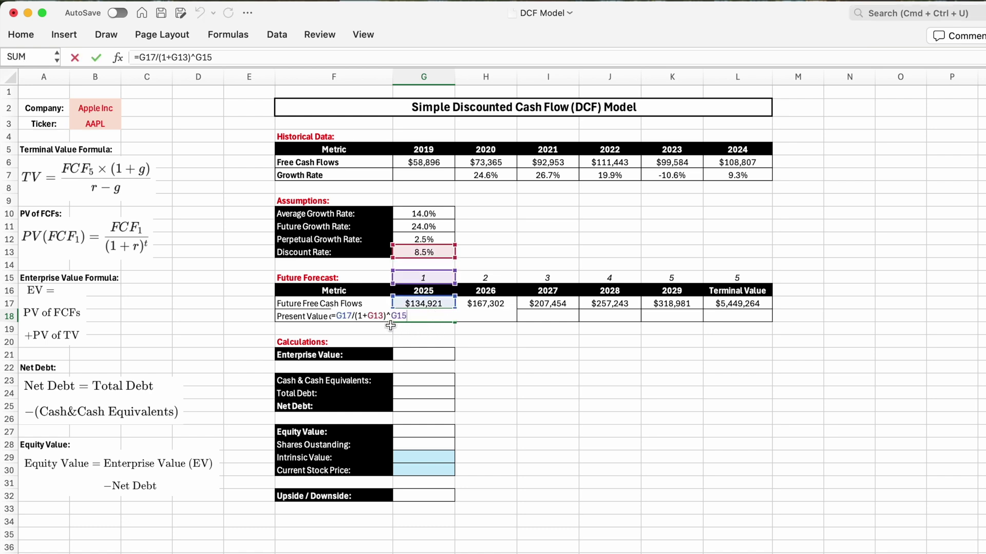
text($G)
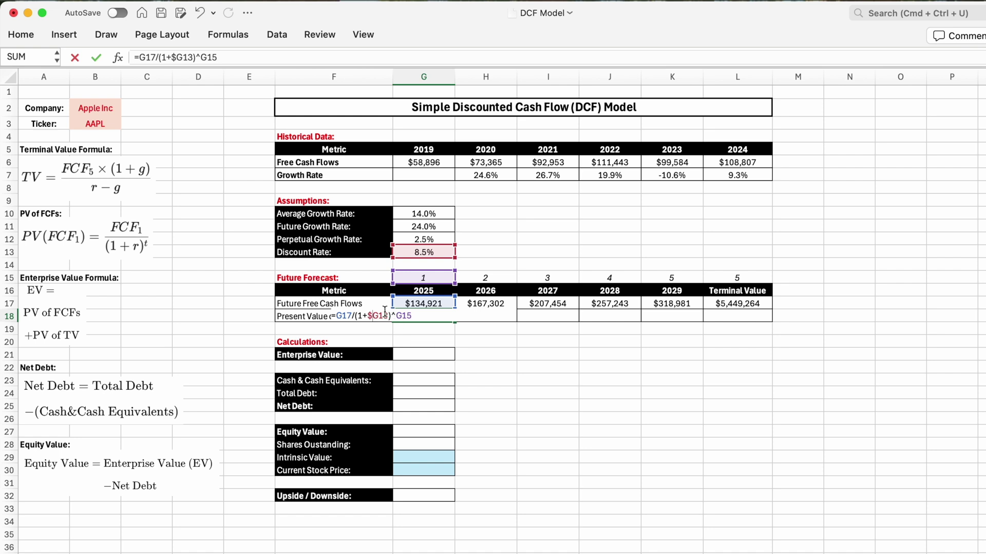
text($)
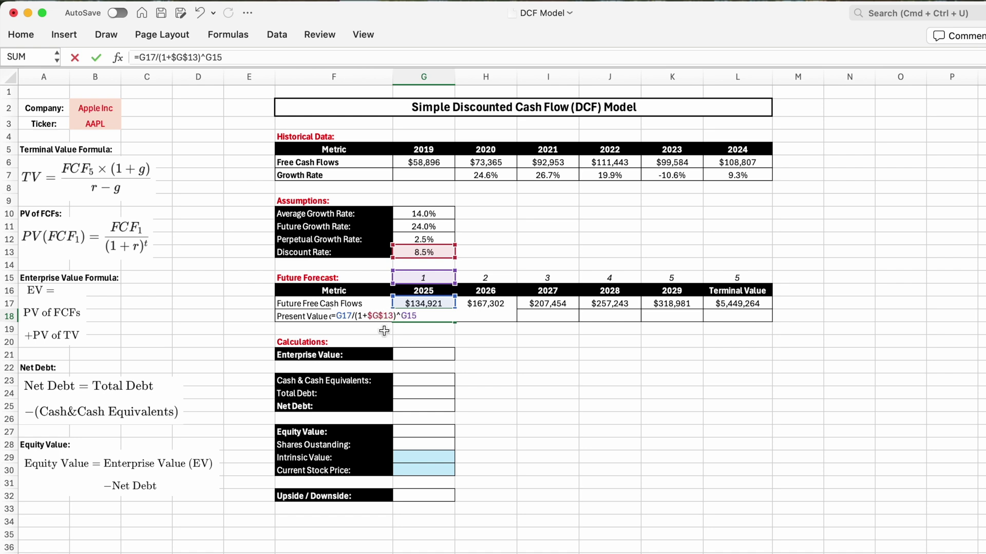
key(Return)
click(447, 319)
drag(455, 322, 752, 314)
Examine the present value row, the Terminal Value formulas in L17 and L18, the whole Future Forecast table and the Calculations block
drag(333, 316, 732, 316)
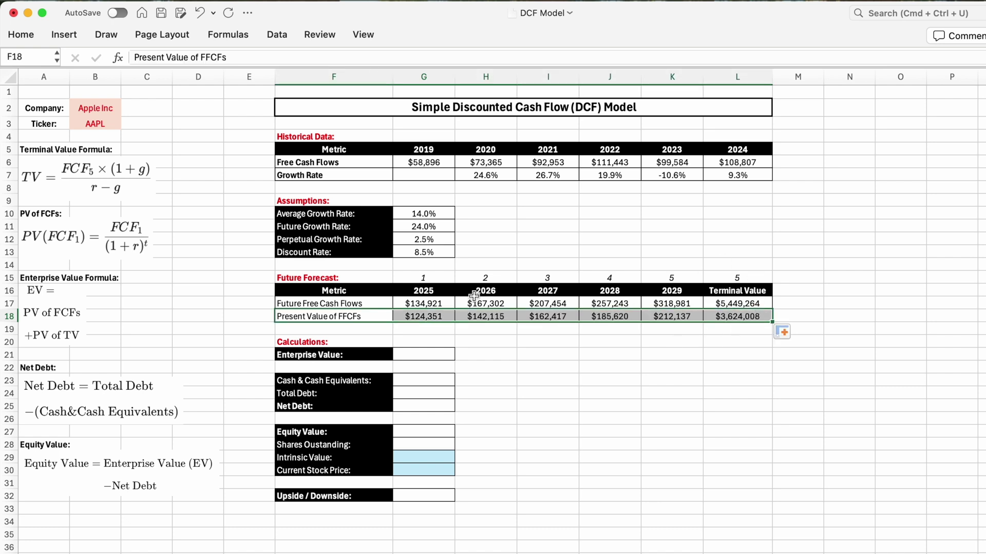
drag(341, 319, 686, 318)
click(741, 317)
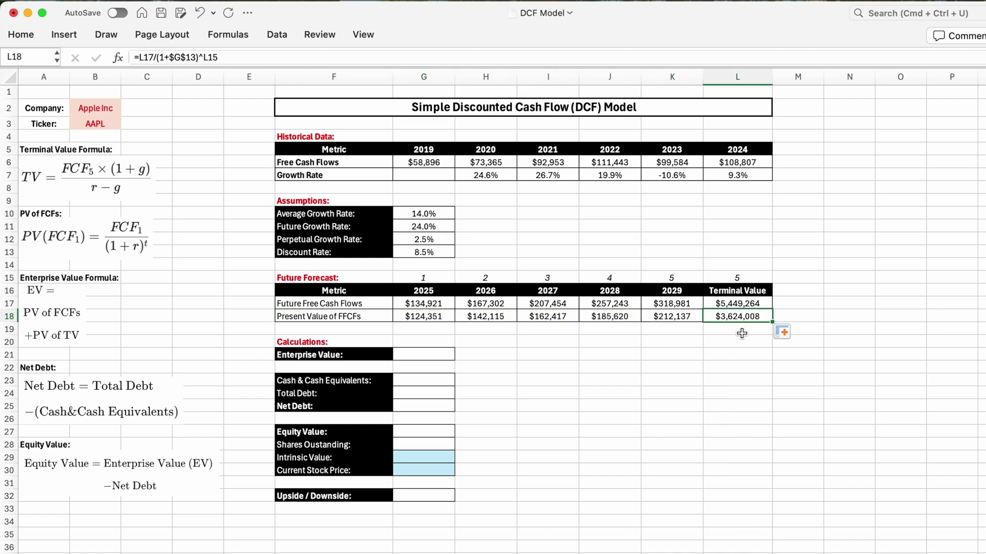
click(756, 292)
drag(756, 292, 750, 314)
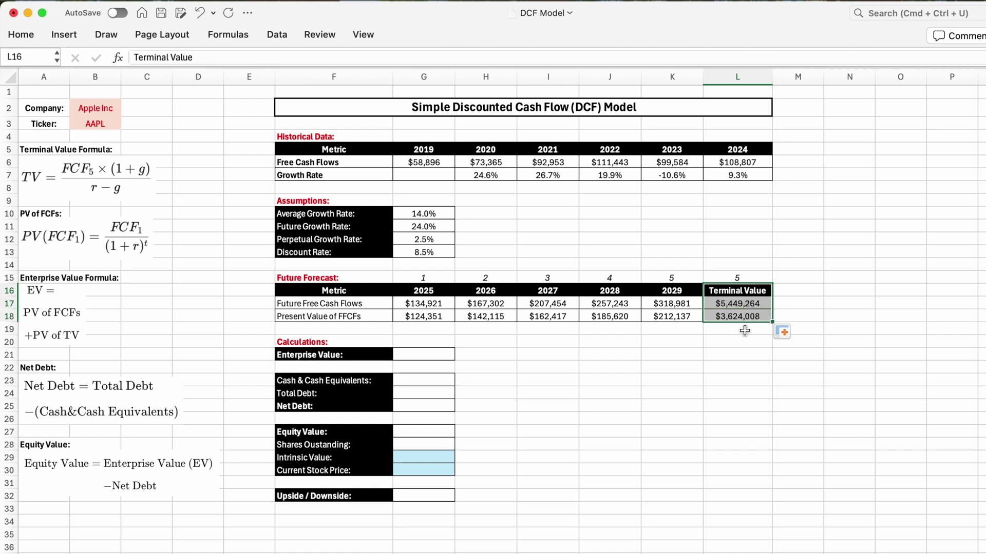
click(752, 305)
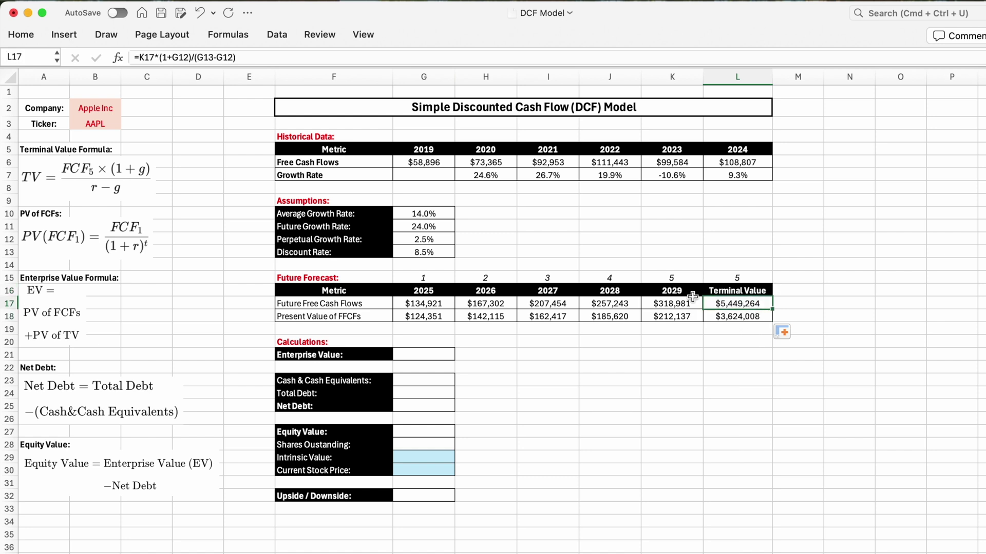
click(751, 319)
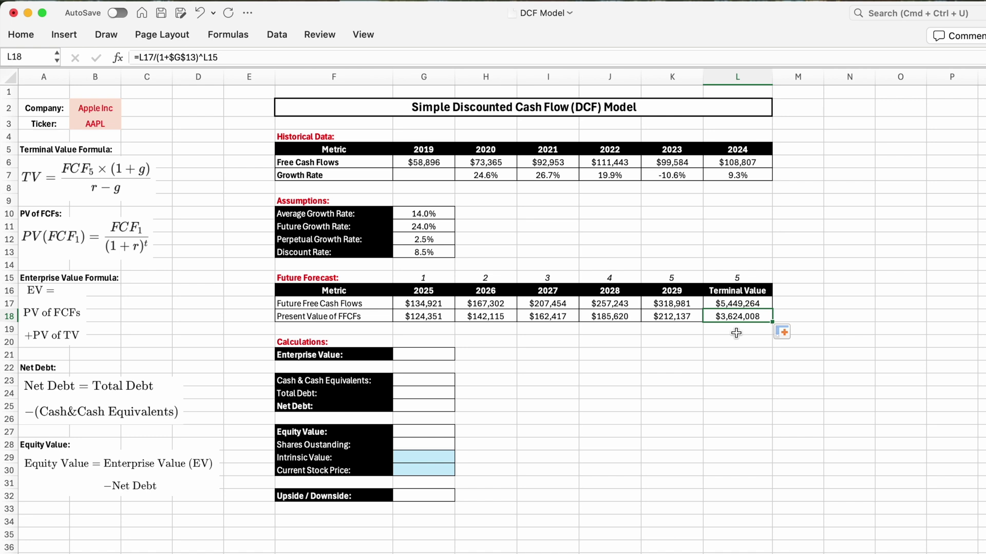
drag(307, 277, 733, 316)
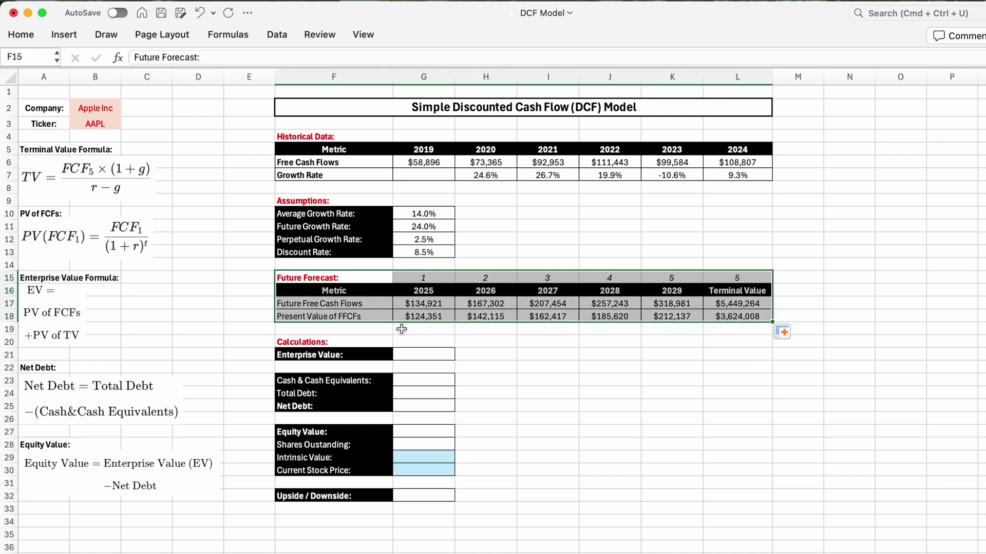
drag(316, 339, 418, 494)
drag(343, 345, 394, 502)
Calculate the Enterprise Value in G21 with =SUM(G18:L18), adding the present values of the forecast cash flows and Terminal Value
click(343, 354)
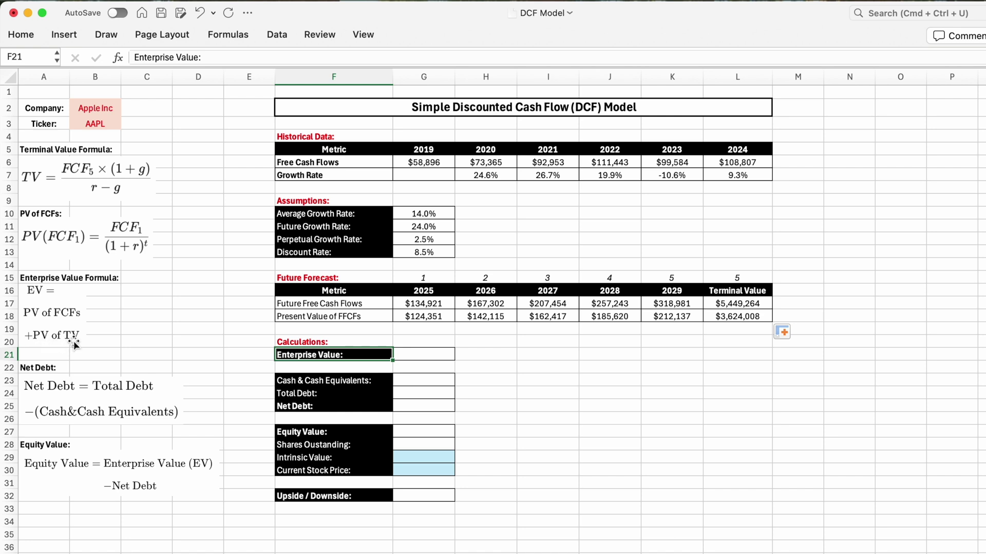
click(423, 353)
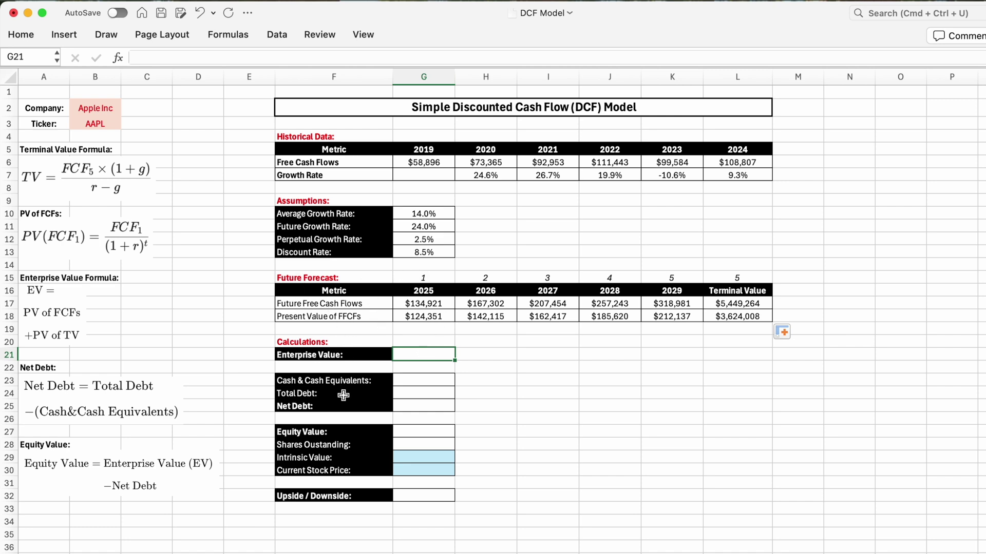
text(=sum()
drag(416, 321, 667, 318)
drag(727, 319, 741, 316)
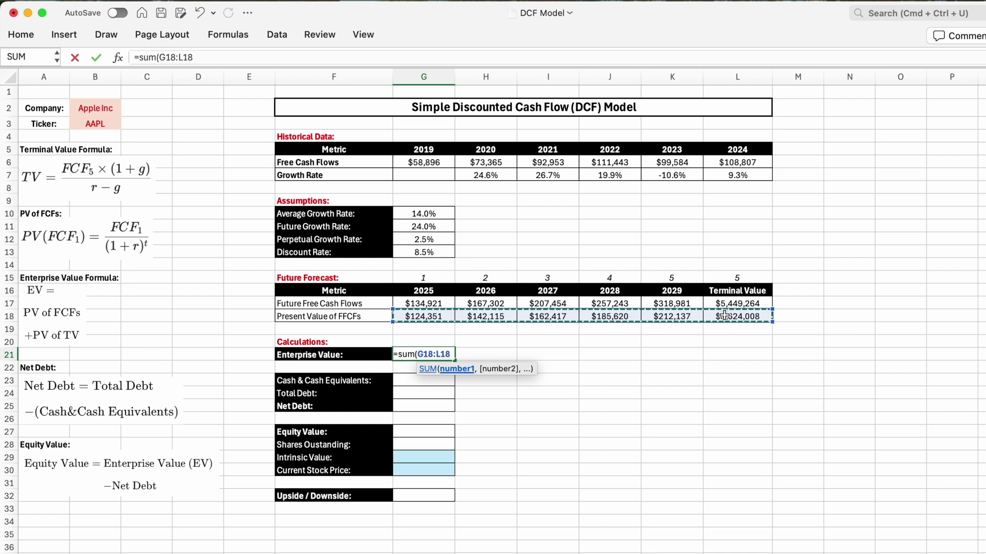
text())
key(Return)
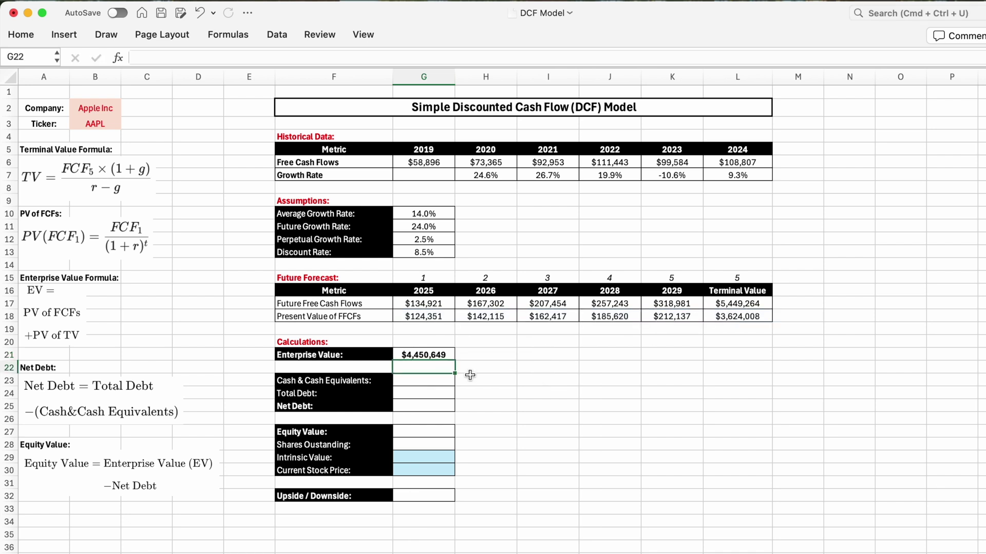
click(367, 356)
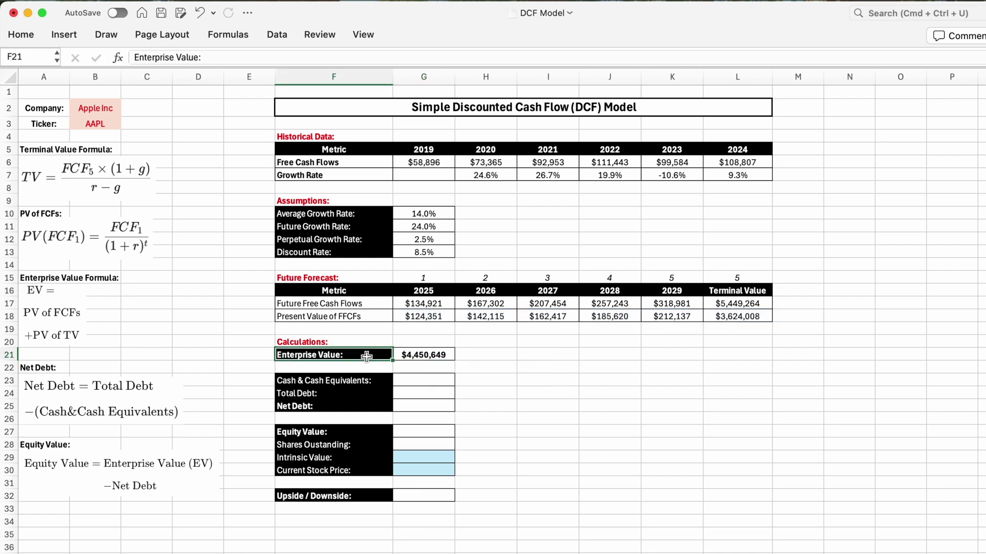
click(440, 354)
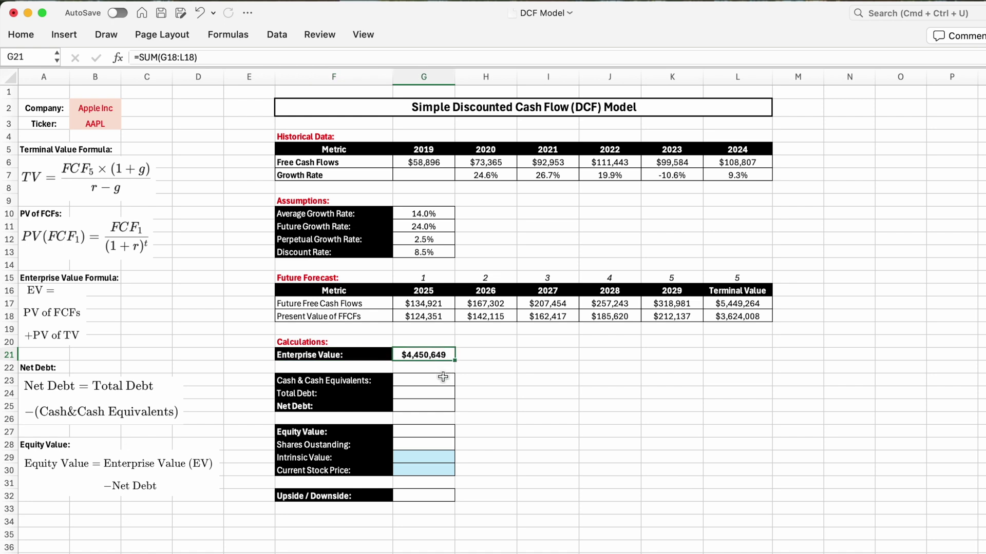
Enter 65,171 for Cash & Cash Equivalents in G23 and 106,629 for Total Debt in G24
key(Left)
drag(324, 379, 398, 413)
click(331, 408)
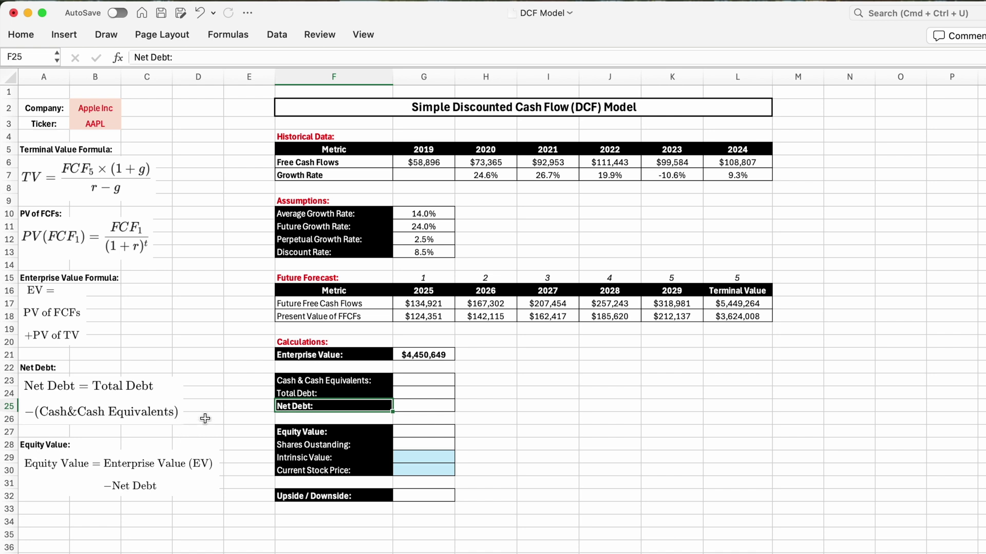
click(412, 378)
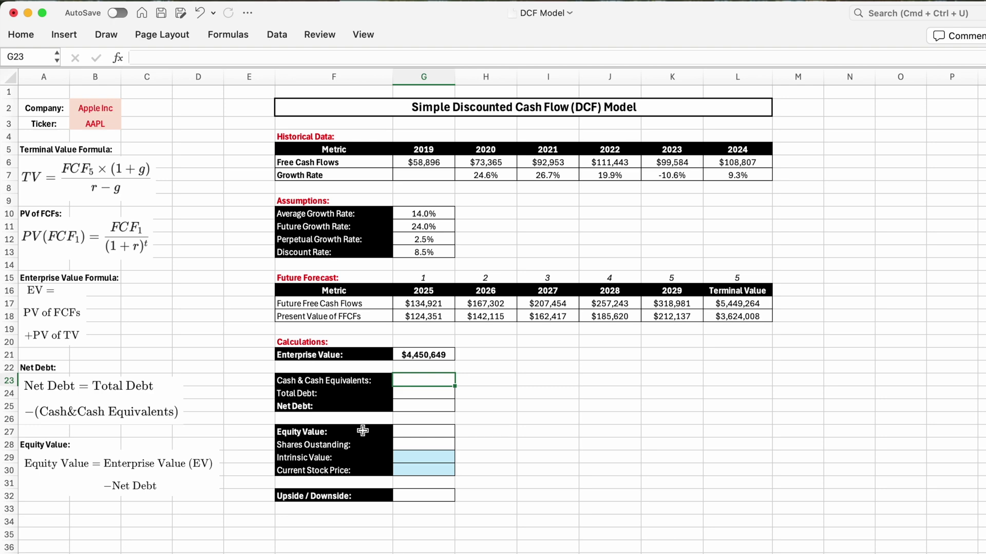
double_click(420, 378)
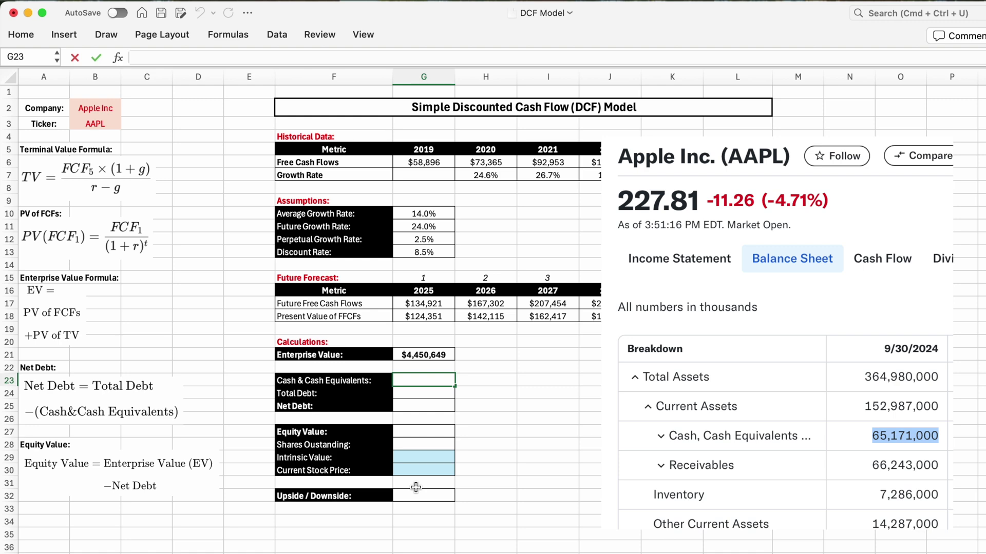
text(65,171)
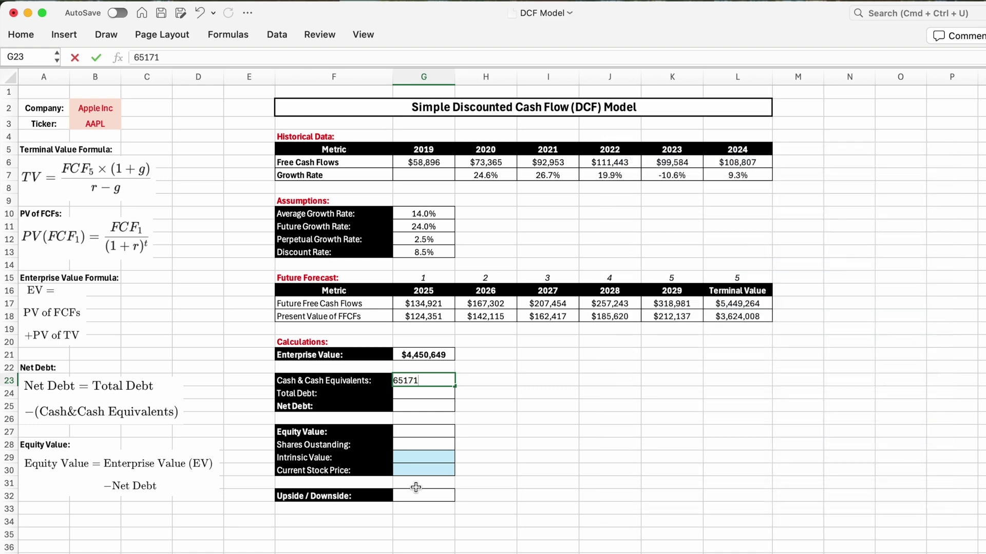
key(Return)
text(106,629)
key(Tab)
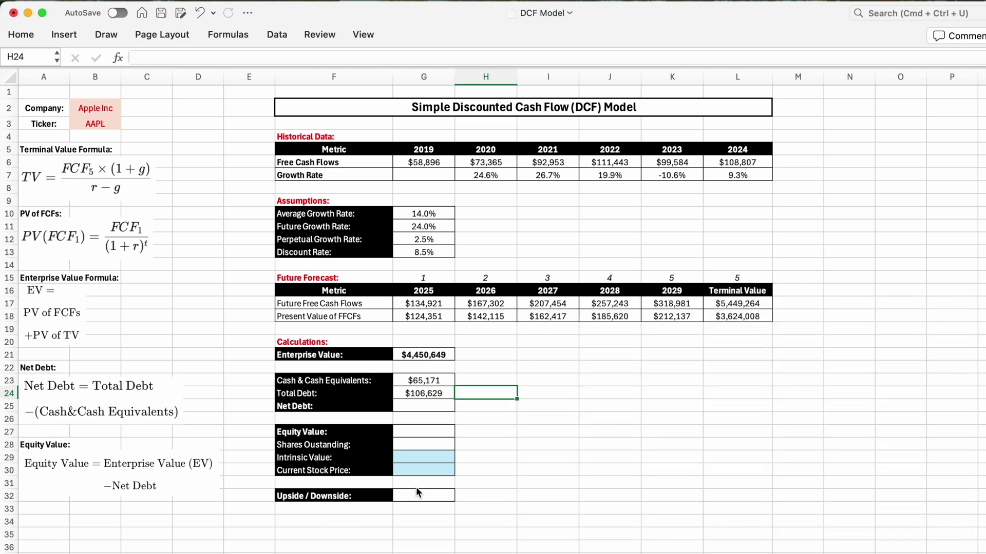
Calculate Net Debt in G25 as Total Debt minus Cash & Cash Equivalents with =G24-G23
click(410, 407)
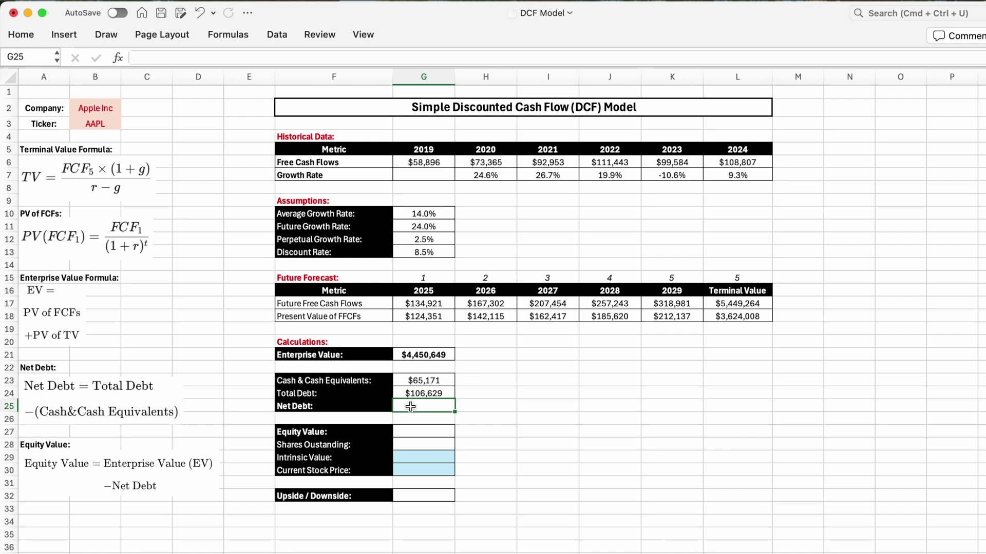
text(=)
click(432, 396)
text(-)
click(427, 380)
key(Return)
click(360, 411)
click(433, 405)
key(Up)
Calculate the Equity Value in G27 as Enterprise Value minus Net Debt with =G21-G25
click(328, 432)
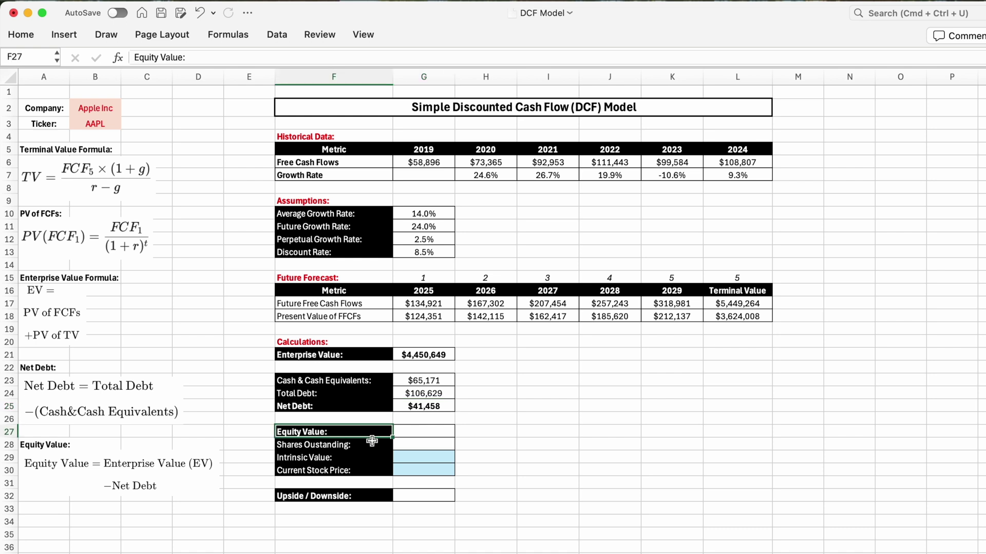
click(415, 430)
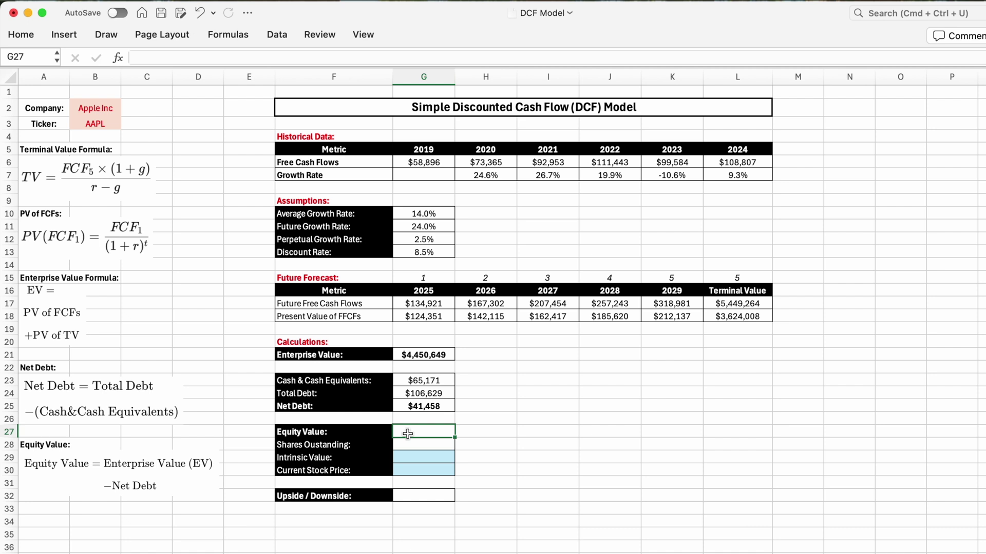
text(=)
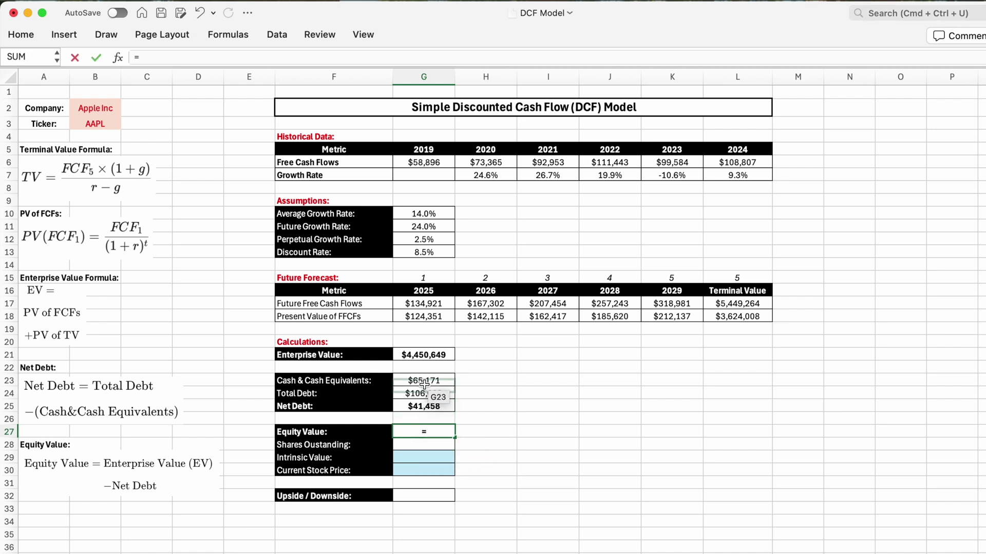
click(415, 353)
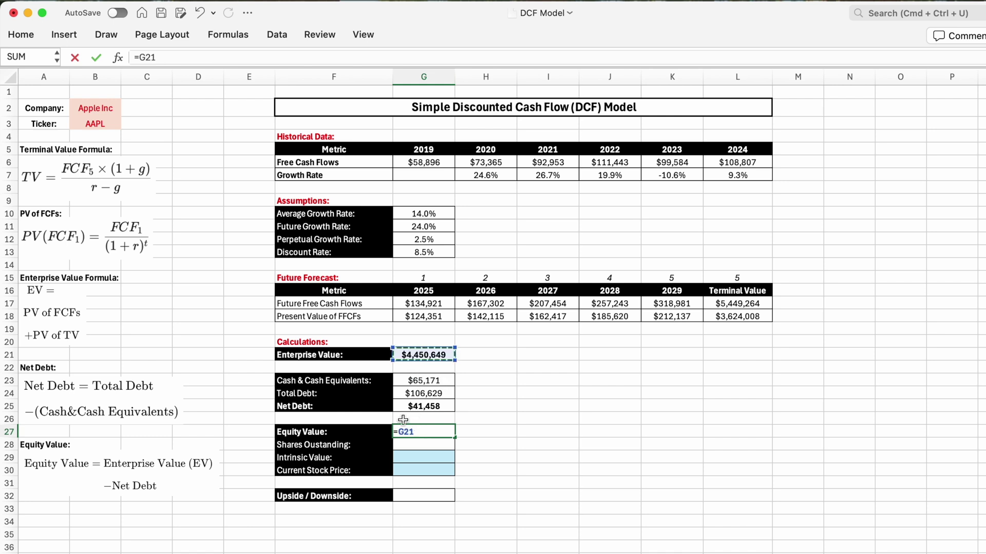
text(-)
click(428, 409)
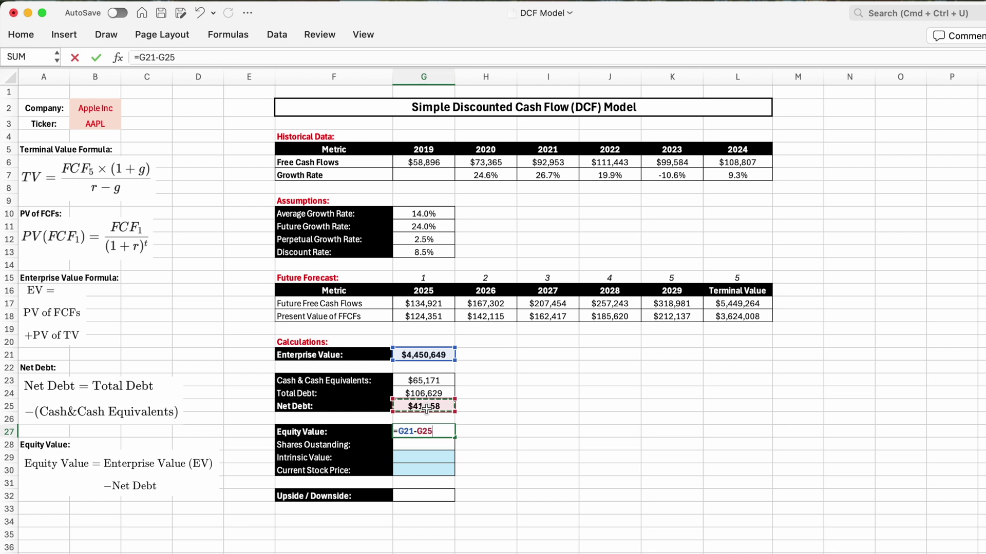
key(Return)
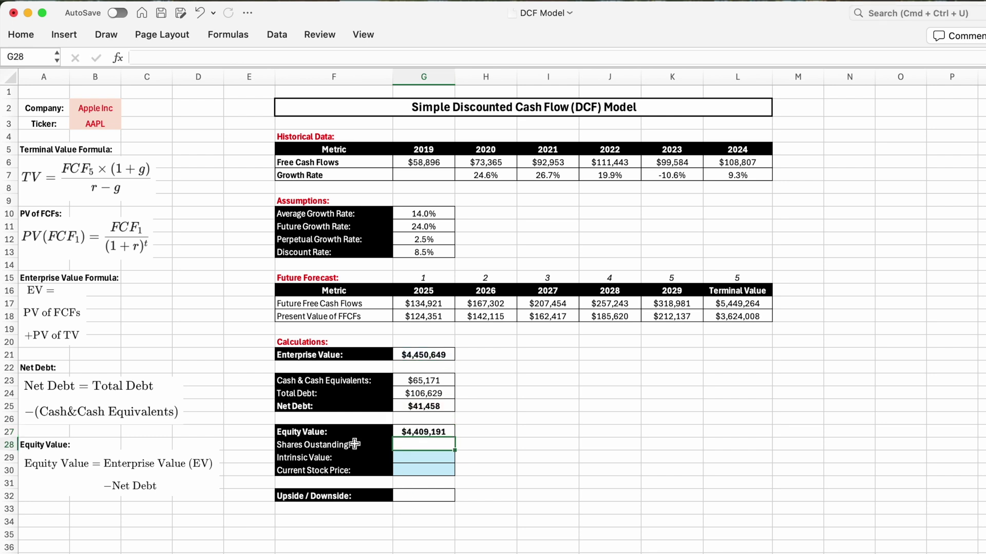
click(451, 432)
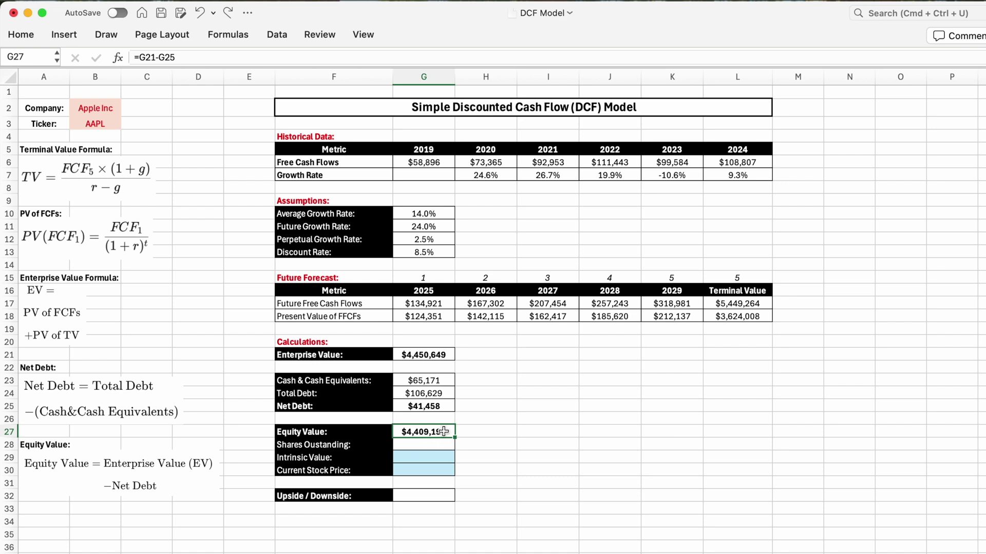
Enter 15,020 as the number of shares outstanding in G28
click(428, 456)
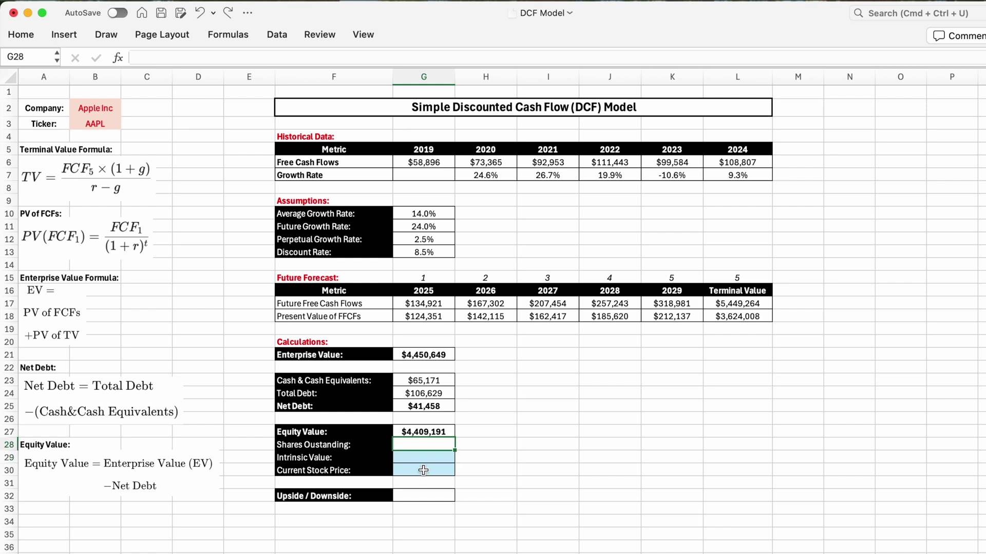
click(367, 444)
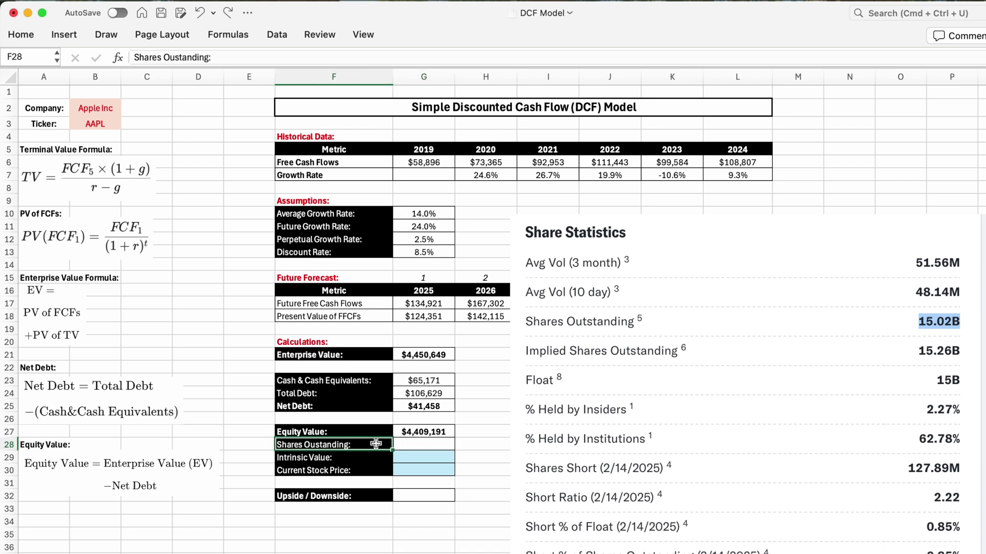
click(422, 442)
text(15,020)
key(Return)
Calculate the Intrinsic Value per share in G29 by dividing Equity Value by shares outstanding with =G27/G28
click(422, 462)
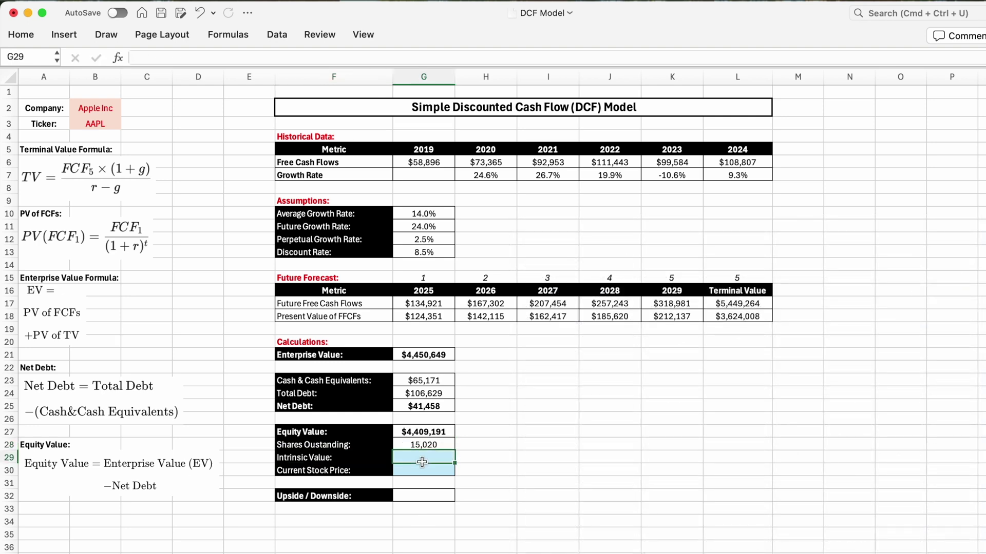
click(347, 460)
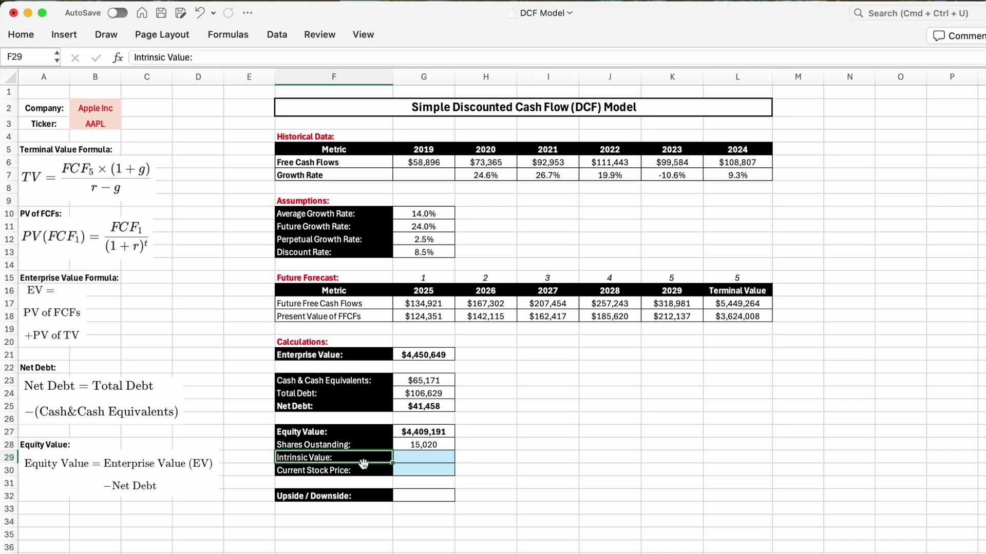
click(426, 461)
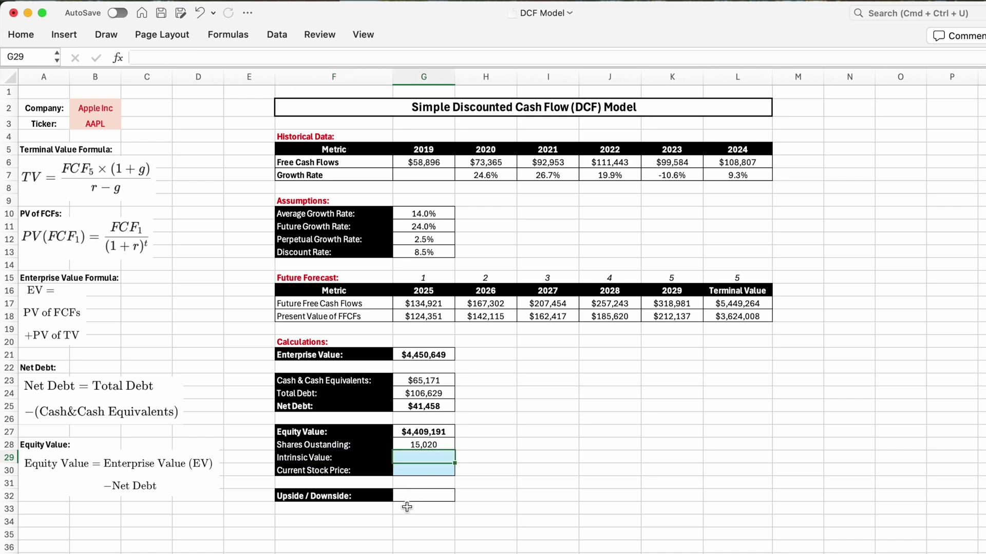
text(=)
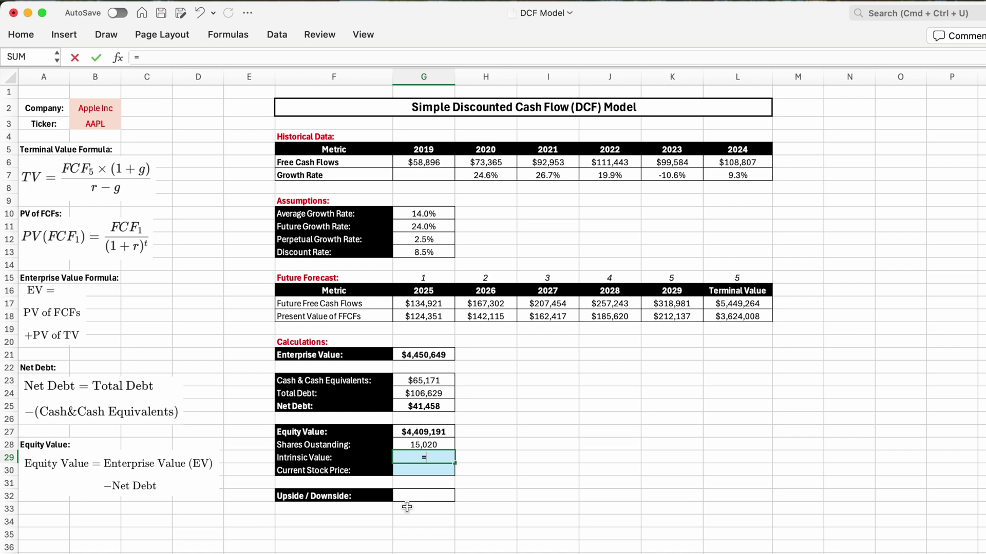
click(422, 433)
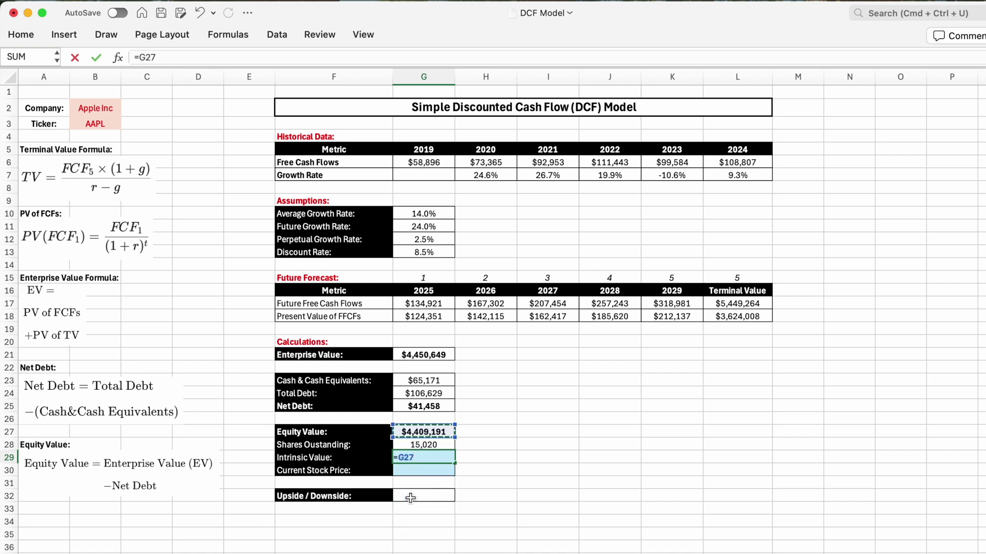
text(/)
click(422, 445)
key(Return)
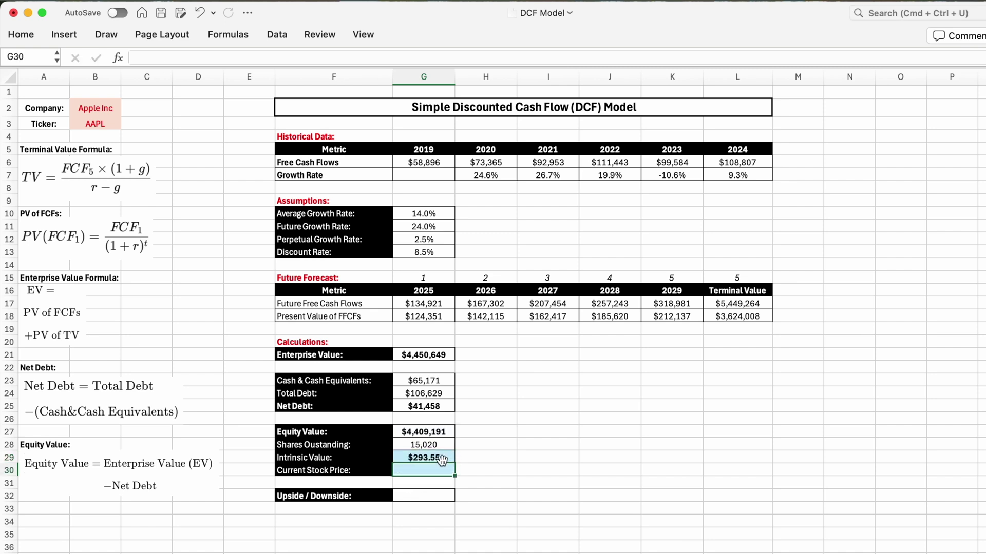
mouse_move(441, 461)
mouse_down()
mouse_move(409, 451)
mouse_move(432, 473)
mouse_up()
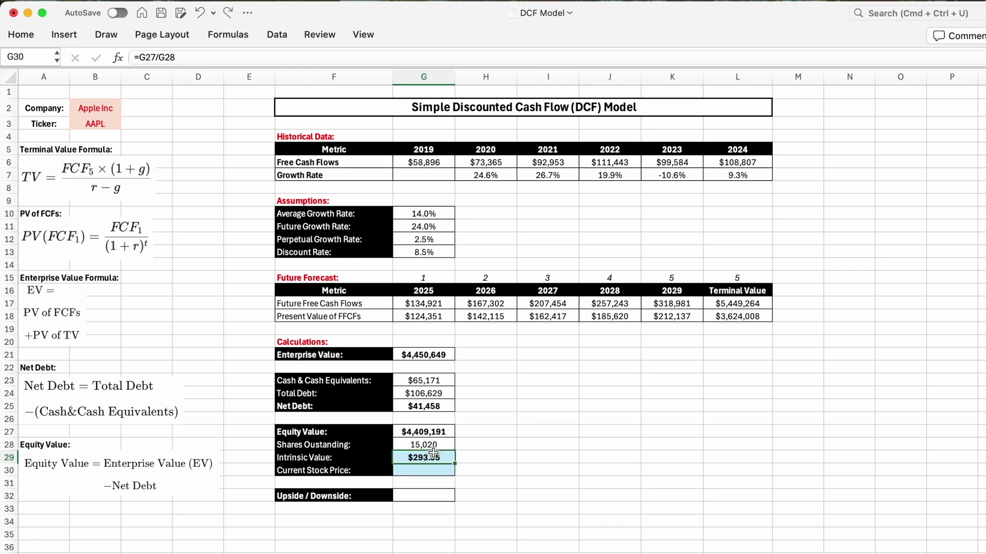
Enter 239.07 as Apple's Current Stock Price in G30
click(443, 469)
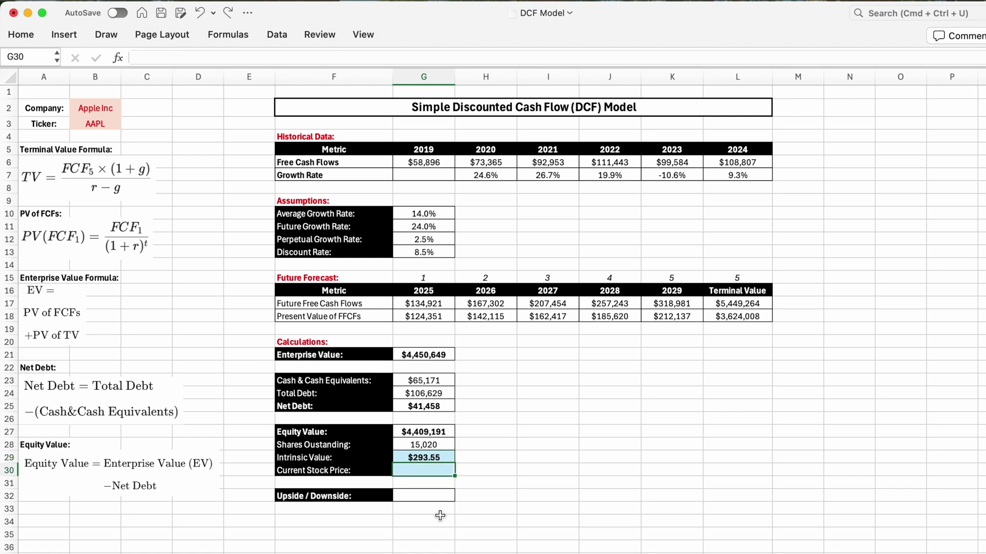
text(2)
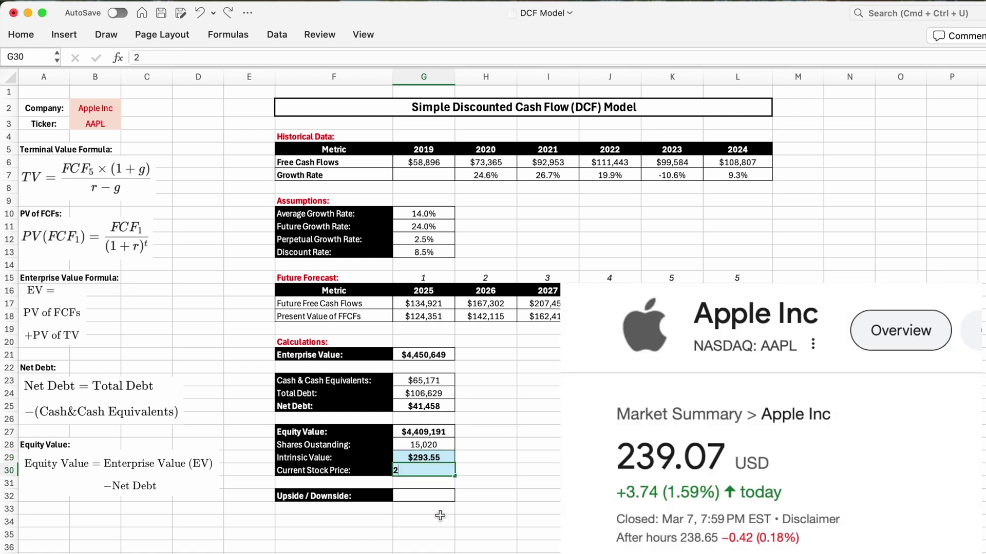
text(39.07)
key(Return)
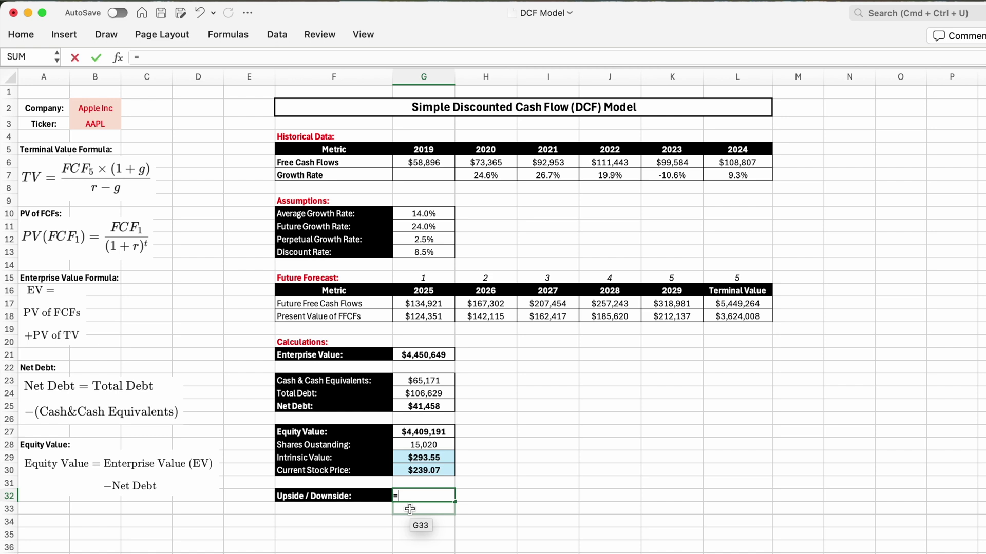
Calculate the Upside / Downside in G32 from the Intrinsic Value and Current Stock Price with =G29/G30-1
click(359, 494)
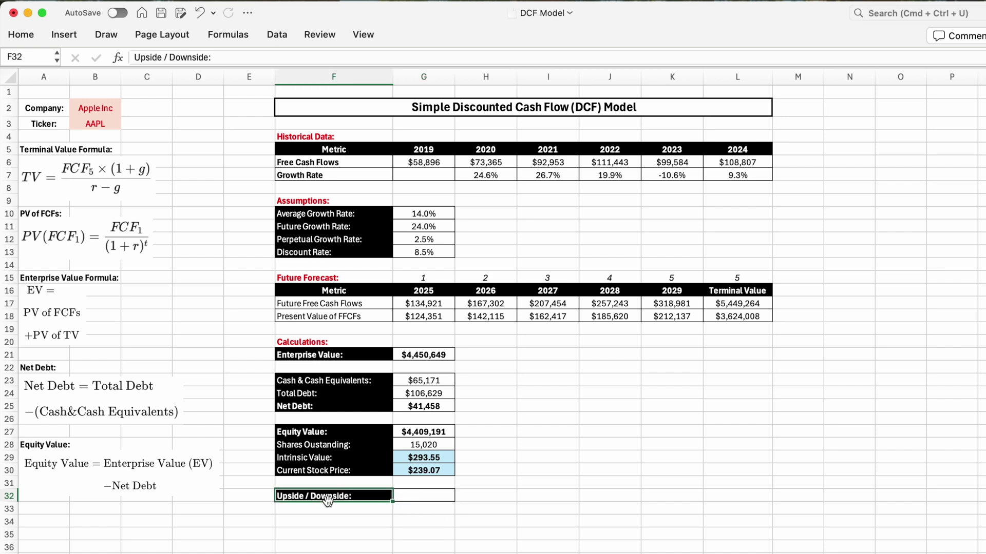
click(420, 497)
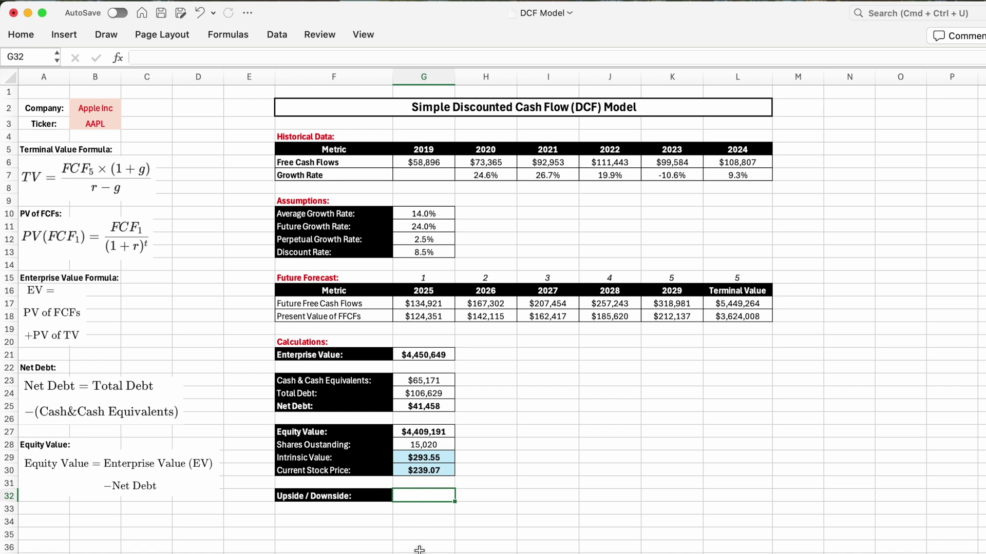
text(=)
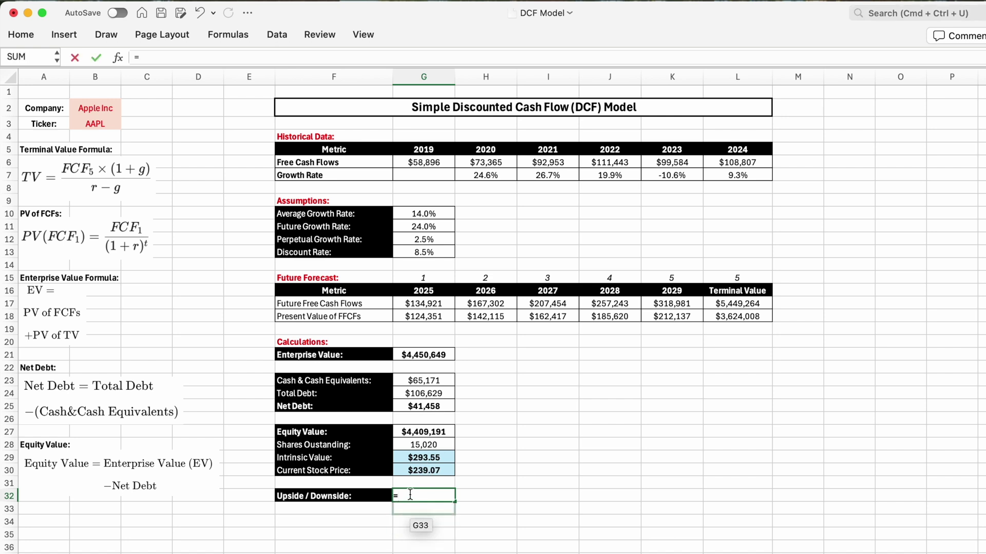
click(423, 457)
text(/)
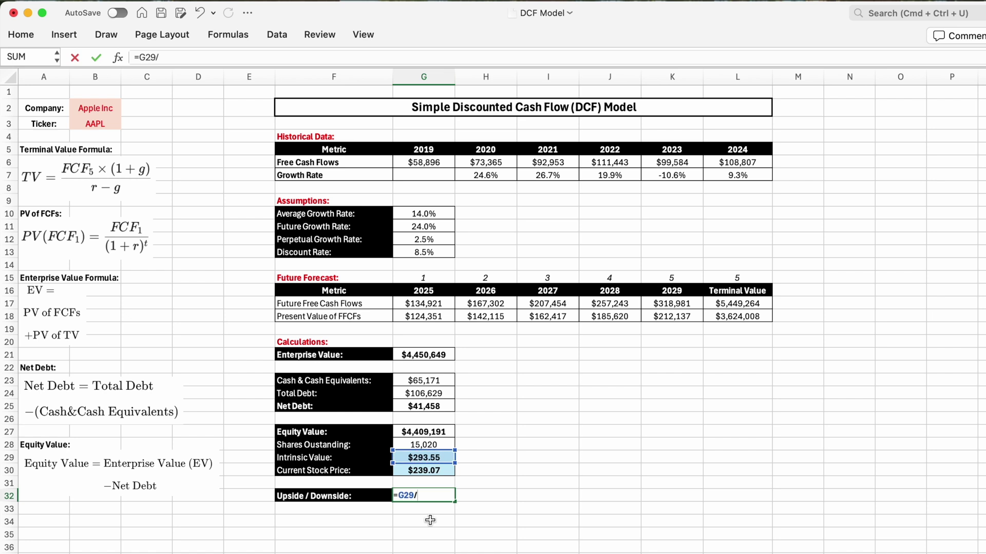
click(424, 470)
text(-1)
key(Return)
click(442, 496)
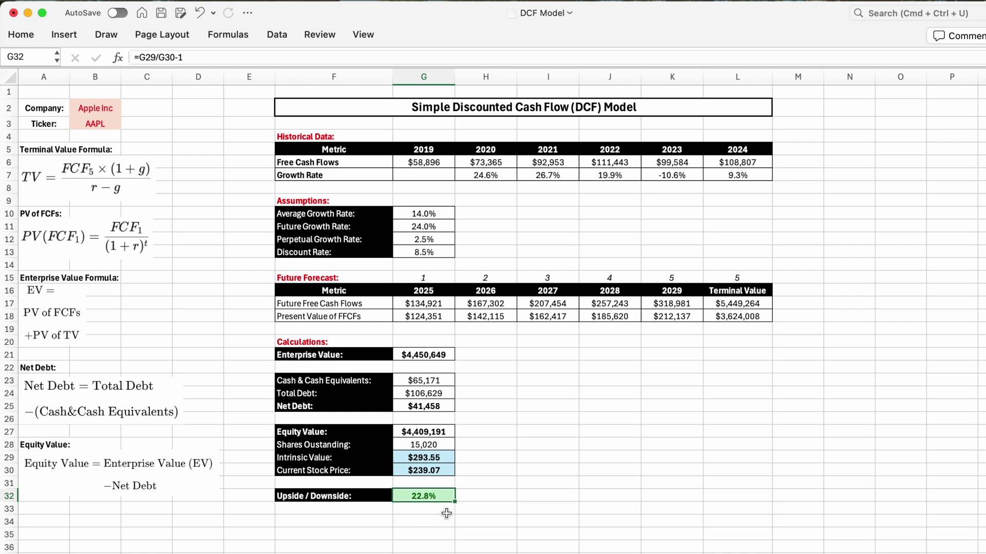
Review the Future Growth Rate assumption in G11 against the Upside / Downside result in G32
drag(333, 227, 416, 227)
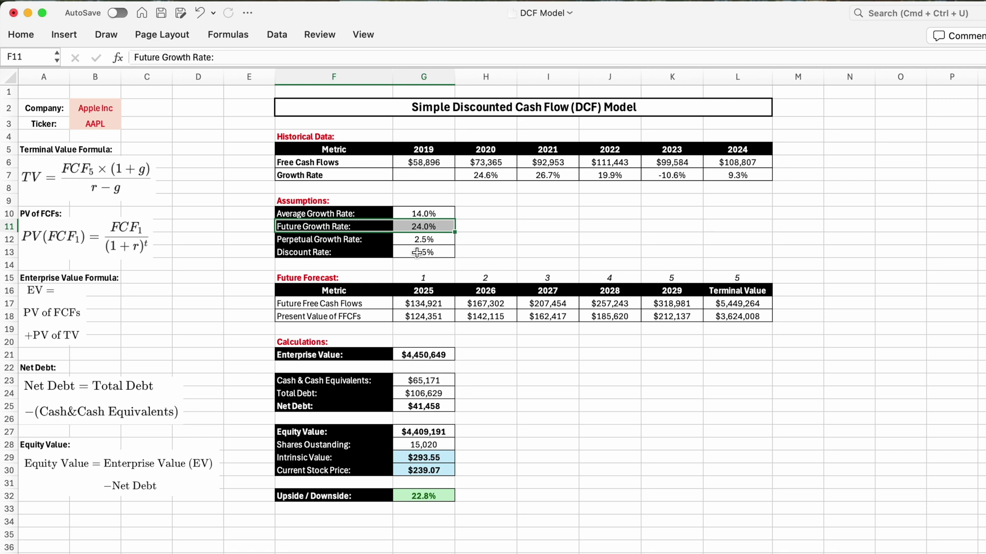
click(430, 497)
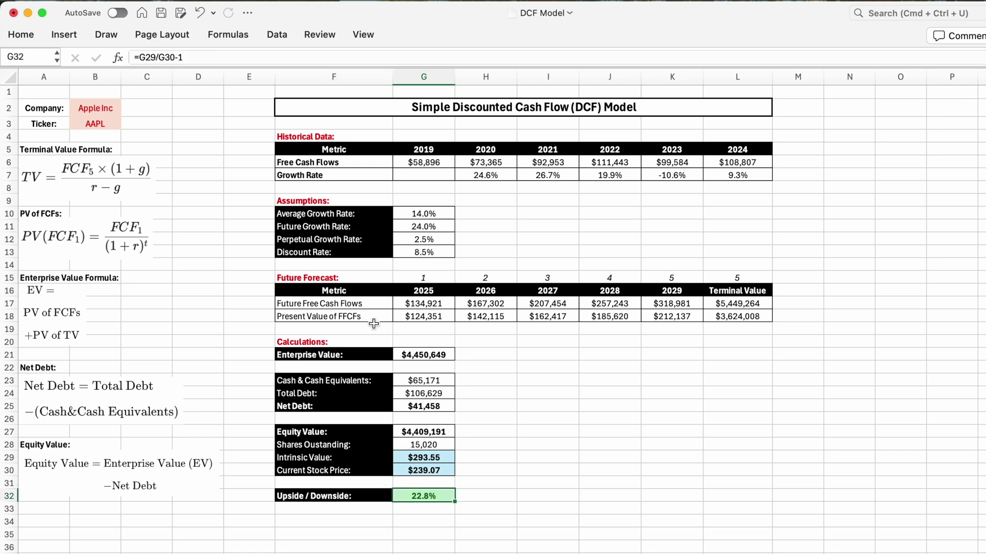
drag(334, 225, 424, 229)
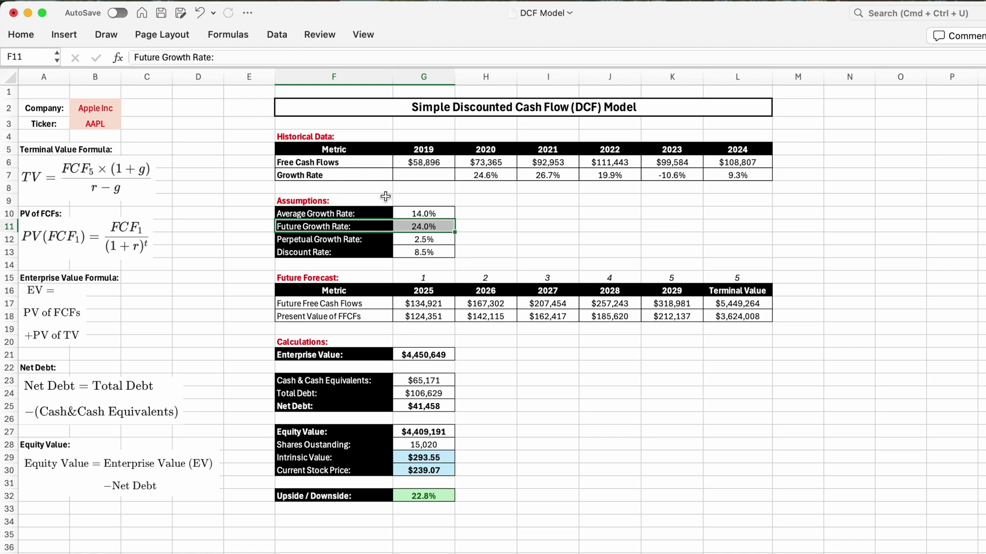
click(432, 232)
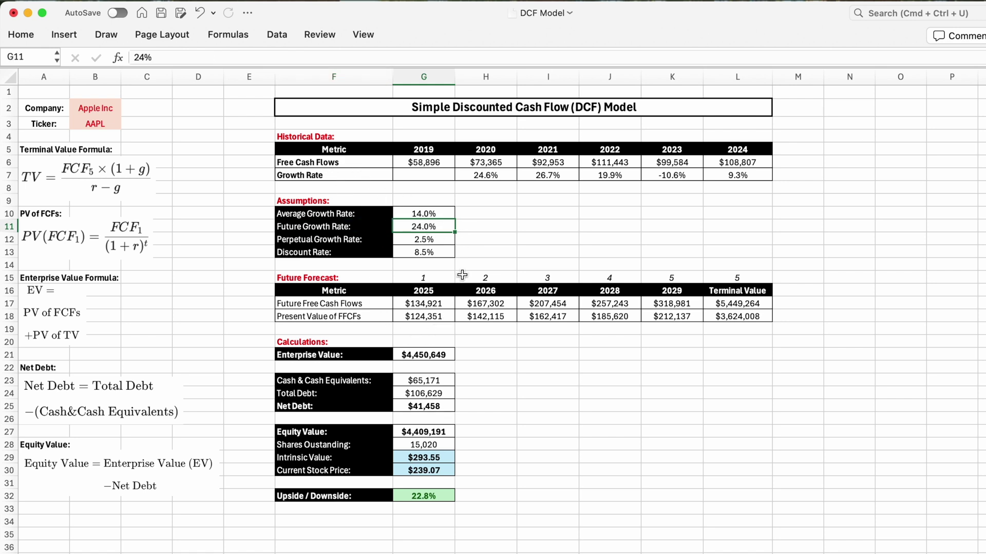